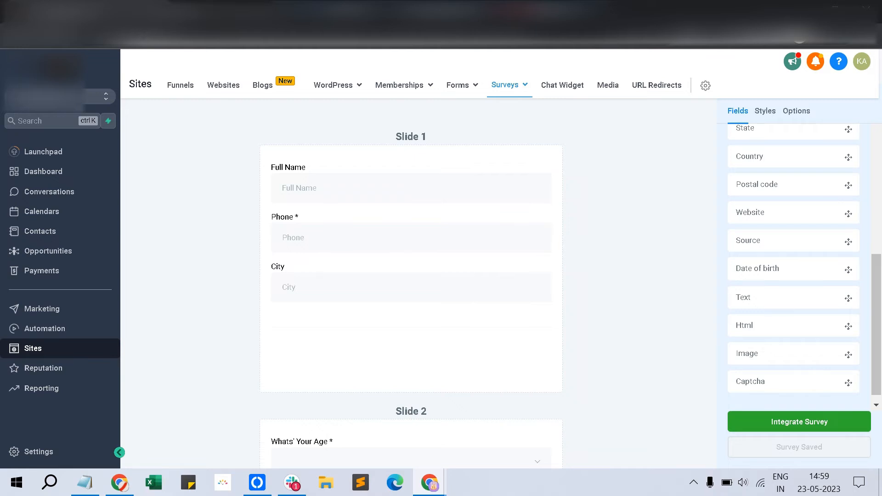
- Read through the survey topic list in the Notepad note and look over the survey's slides
{"action": "left_click", "coordinate": [85, 482]}
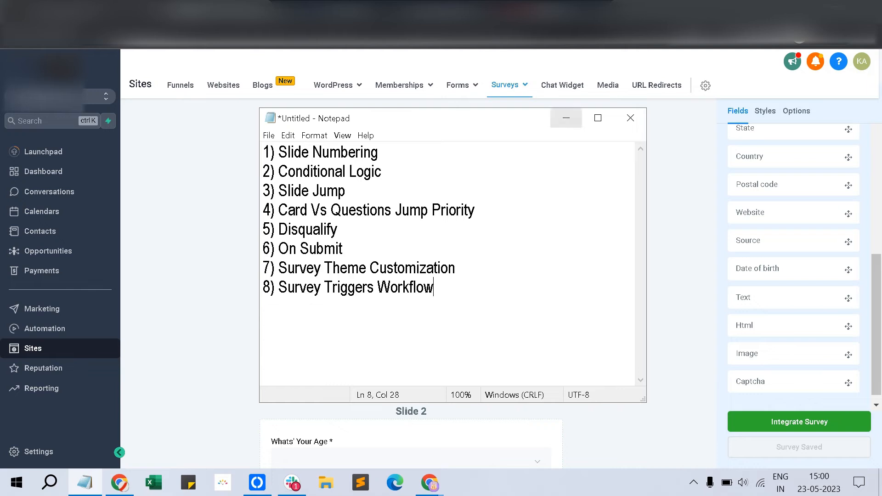
{"action": "left_click", "coordinate": [566, 118]}
{"action": "scroll", "coordinate": [411, 283], "scroll_direction": "down", "scroll_amount": 4}
{"action": "scroll", "coordinate": [411, 284], "scroll_direction": "up", "scroll_amount": 4}
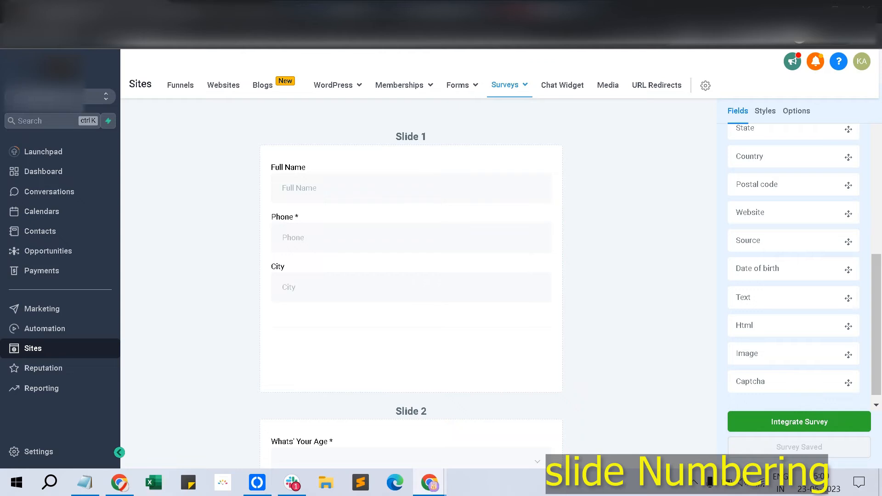
{"action": "scroll", "coordinate": [411, 284], "scroll_direction": "down", "scroll_amount": 3}
{"action": "scroll", "coordinate": [411, 284], "scroll_direction": "up", "scroll_amount": 3}
{"action": "scroll", "coordinate": [411, 284], "scroll_direction": "down", "scroll_amount": 8}
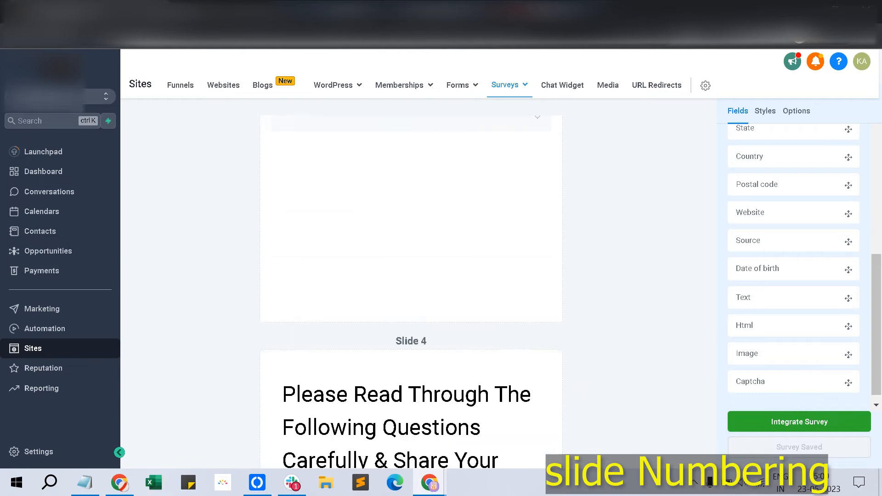
{"action": "scroll", "coordinate": [411, 284], "scroll_direction": "down", "scroll_amount": 15}
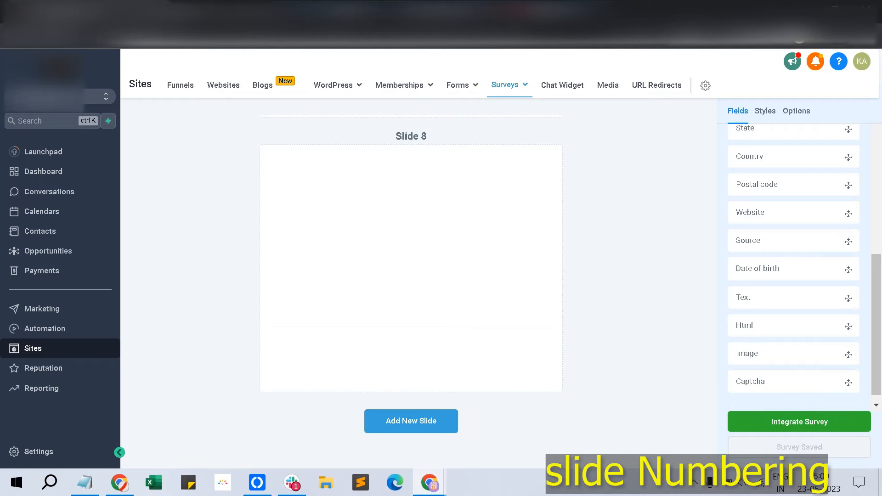
- Add a new slide after Slide 8 and place the Postal code, Website and Date of birth fields on it
{"action": "left_click", "coordinate": [411, 421]}
{"action": "scroll", "coordinate": [411, 283], "scroll_direction": "down", "scroll_amount": 6}
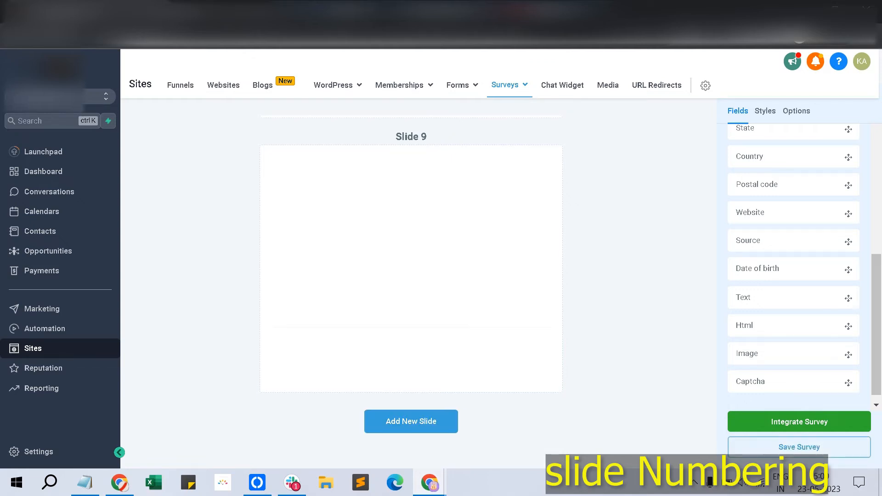
{"action": "left_click_drag", "start_coordinate": [793, 185], "coordinate": [484, 209]}
{"action": "left_click_drag", "start_coordinate": [793, 212], "coordinate": [457, 221]}
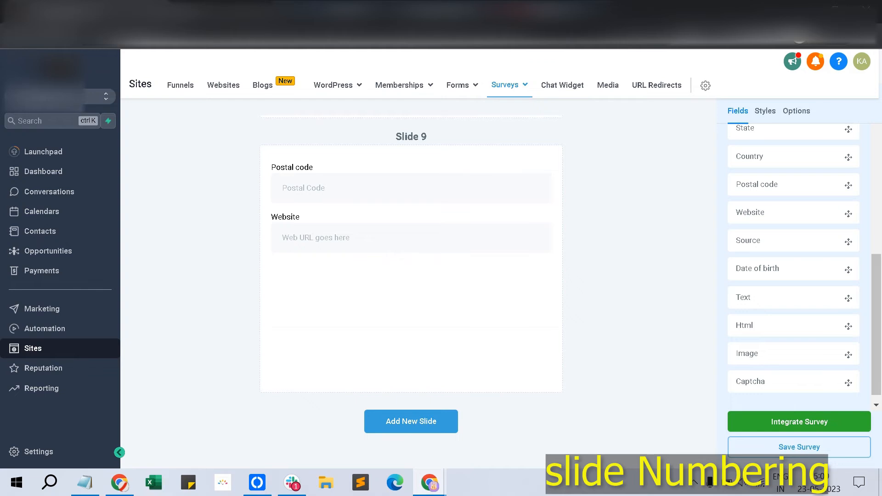
{"action": "left_click_drag", "start_coordinate": [793, 269], "coordinate": [470, 268]}
- Delete Slide 9 from the survey
{"action": "right_click", "coordinate": [473, 163]}
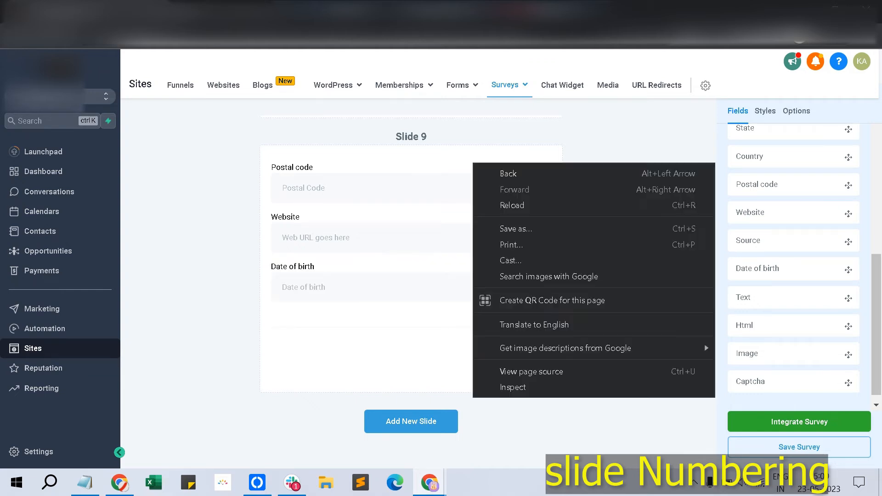
{"action": "left_click", "coordinate": [459, 149]}
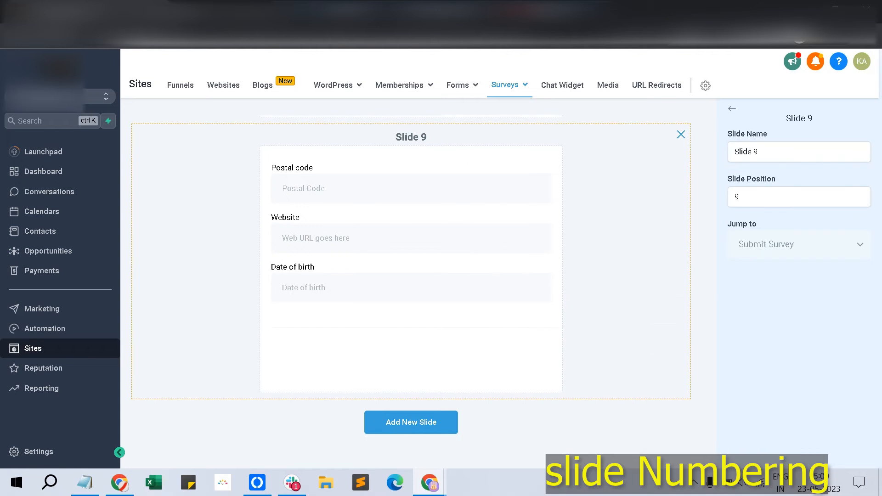
{"action": "left_click", "coordinate": [680, 134]}
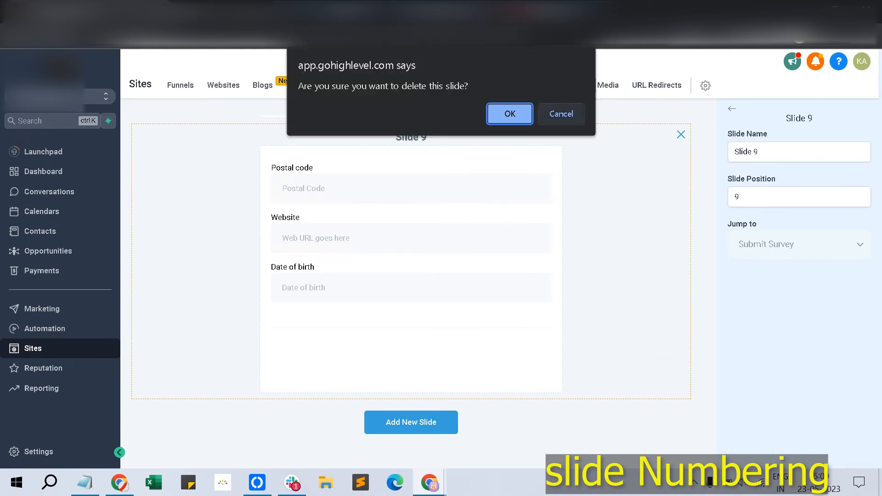
{"action": "left_click", "coordinate": [507, 112]}
- Check the naming and order of the survey's slides, from Slide 8 back up to Slide 1 and on past Slide 2
{"action": "scroll", "coordinate": [411, 275], "scroll_direction": "up", "scroll_amount": 20}
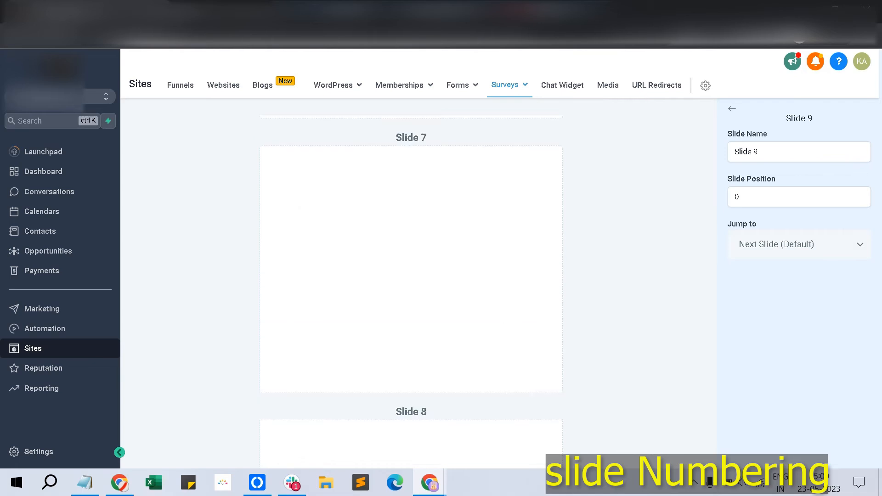
{"action": "scroll", "coordinate": [411, 275], "scroll_direction": "up", "scroll_amount": 10}
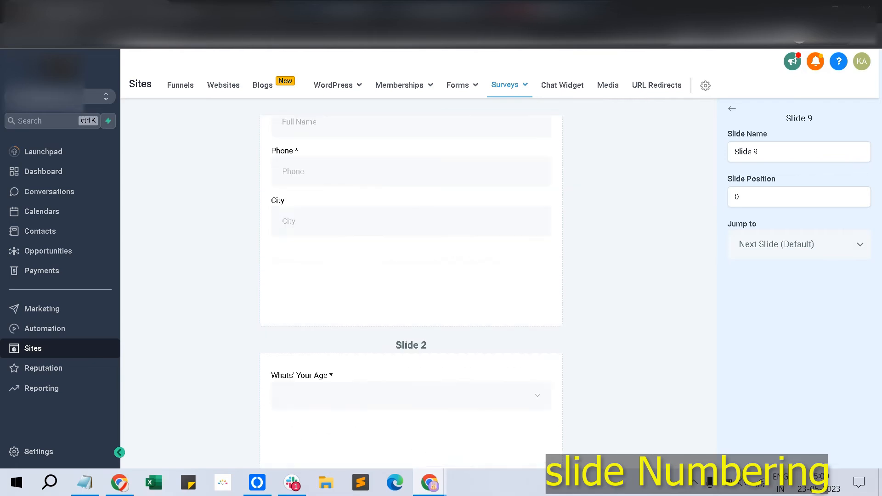
{"action": "left_click", "coordinate": [410, 136]}
{"action": "left_click", "coordinate": [731, 109]}
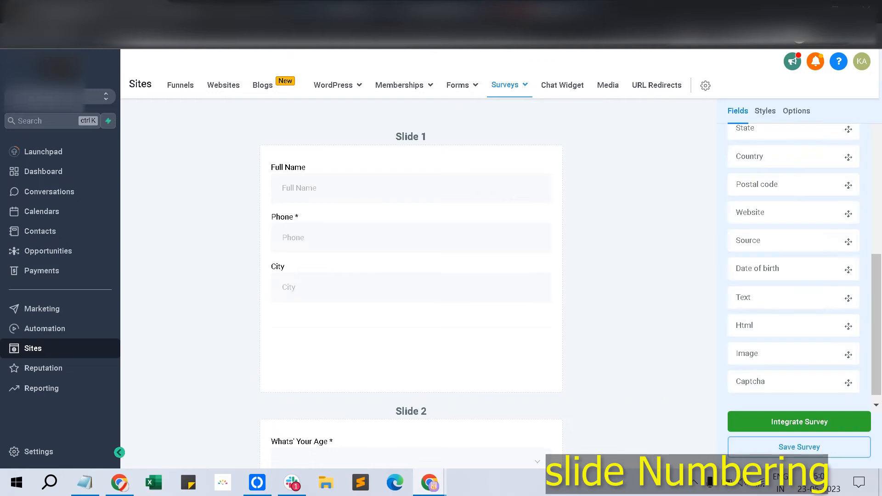
{"action": "scroll", "coordinate": [411, 275], "scroll_direction": "down", "scroll_amount": 5}
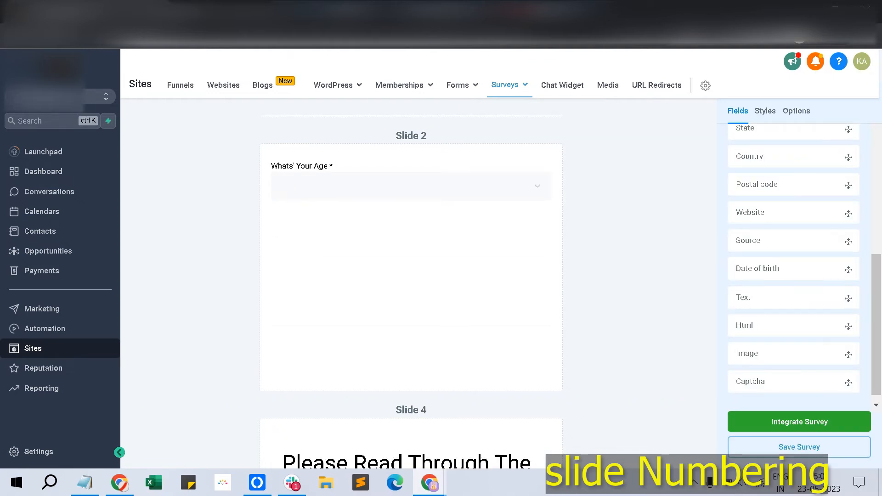
{"action": "scroll", "coordinate": [411, 275], "scroll_direction": "down", "scroll_amount": 4}
{"action": "scroll", "coordinate": [411, 275], "scroll_direction": "up", "scroll_amount": 9}
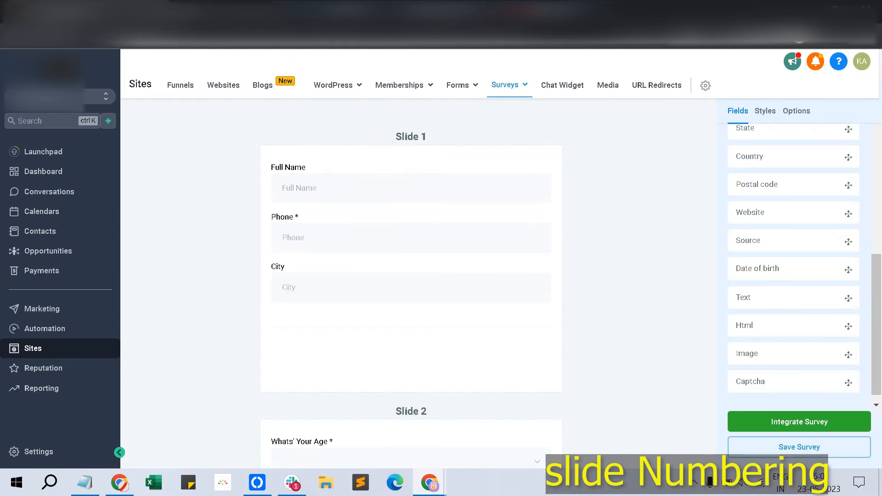
{"action": "scroll", "coordinate": [411, 275], "scroll_direction": "down", "scroll_amount": 4}
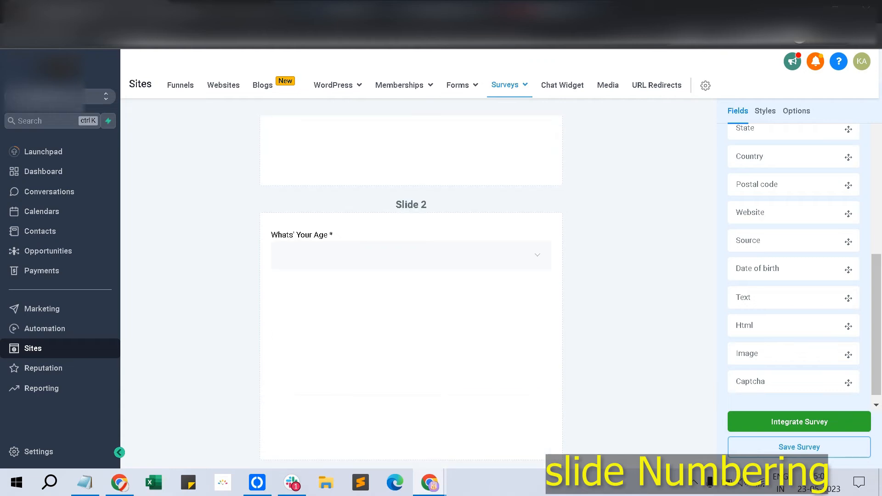
- Clear the name of Slide 2, which holds the Whats' Your Age question
{"action": "left_click", "coordinate": [411, 205]}
{"action": "double_click", "coordinate": [736, 197]}
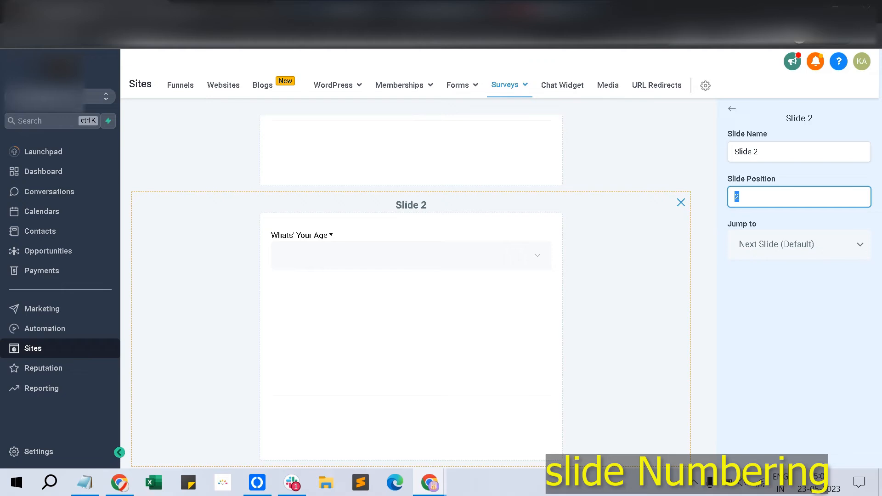
{"action": "left_click_drag", "start_coordinate": [764, 152], "coordinate": [733, 152]}
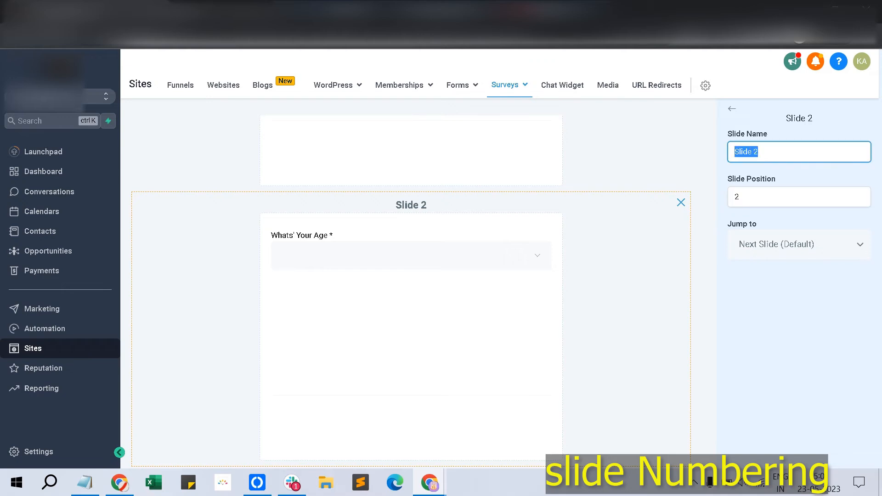
{"action": "key", "text": "BackSpace"}
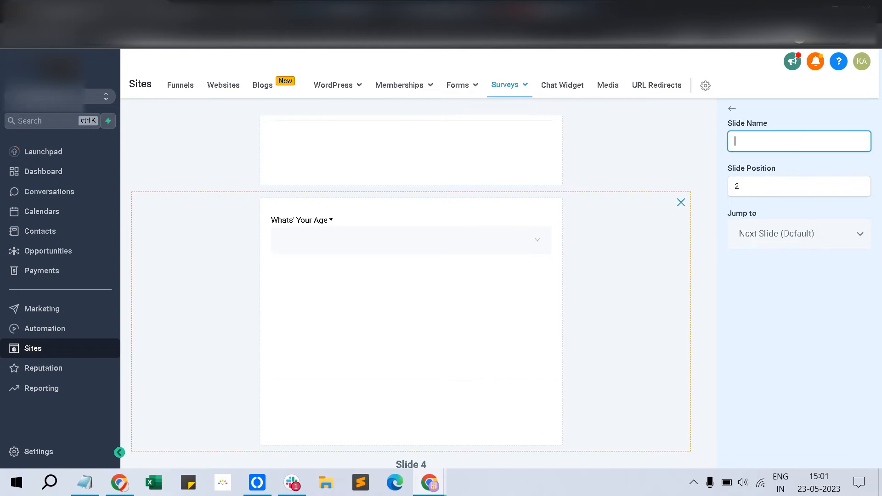
- Move the unnamed age-question slide above Slide 1, and return it to position 2
{"action": "left_click_drag", "start_coordinate": [413, 207], "coordinate": [405, 153]}
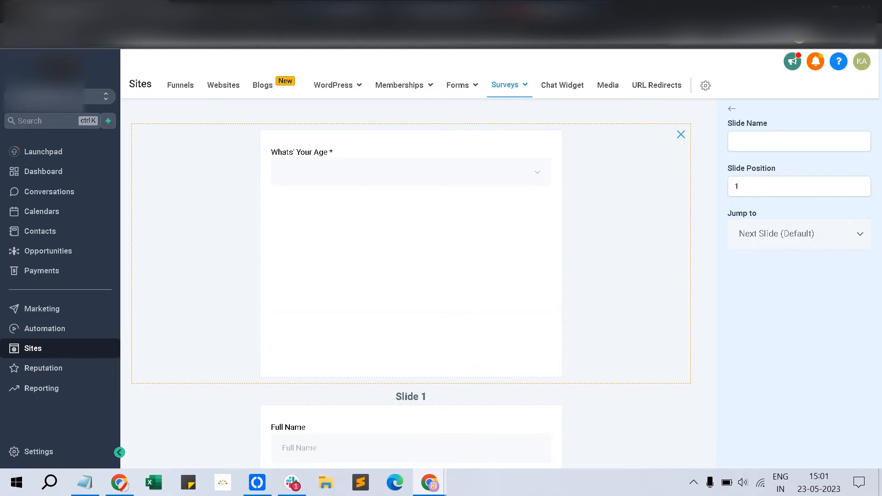
{"action": "left_click_drag", "start_coordinate": [405, 153], "coordinate": [405, 351]}
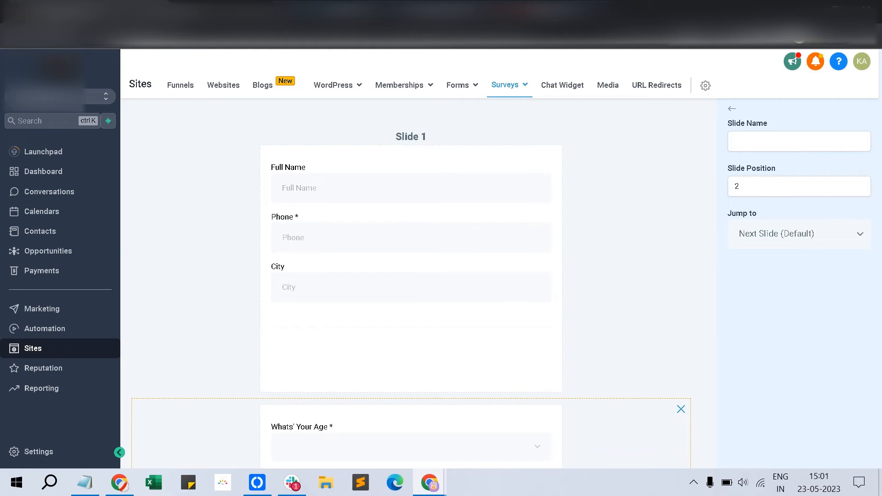
{"action": "scroll", "coordinate": [409, 294], "scroll_direction": "down", "scroll_amount": 3}
{"action": "scroll", "coordinate": [409, 294], "scroll_direction": "up", "scroll_amount": 3}
- Name the age-question slide "survey slide 2"
{"action": "left_click", "coordinate": [780, 141]}
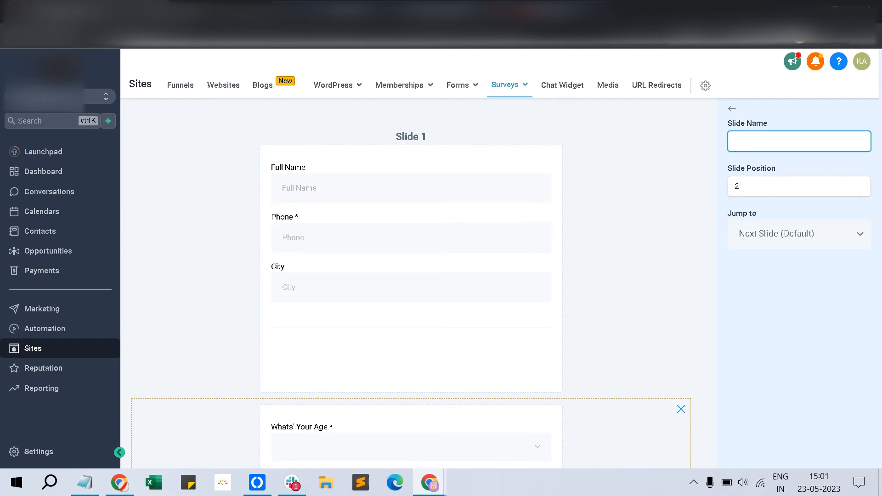
{"action": "type", "text": "y"}
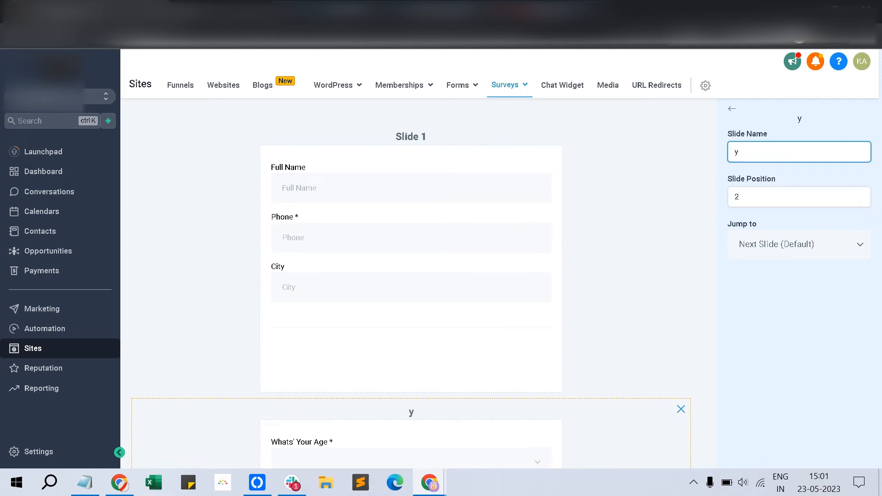
{"action": "key", "text": "BackSpace"}
{"action": "type", "text": "d"}
{"action": "key", "text": "BackSpace"}
{"action": "type", "text": "distr"}
{"action": "key", "text": "BackSpace"}
{"action": "key", "text": "BackSpace"}
{"action": "key", "text": "BackSpace"}
{"action": "key", "text": "BackSpace"}
{"action": "key", "text": "BackSpace"}
{"action": "type", "text": "surb"}
{"action": "key", "text": "BackSpace"}
{"action": "type", "text": "vey slide 2"}
{"action": "scroll", "coordinate": [411, 276], "scroll_direction": "down", "scroll_amount": 10}
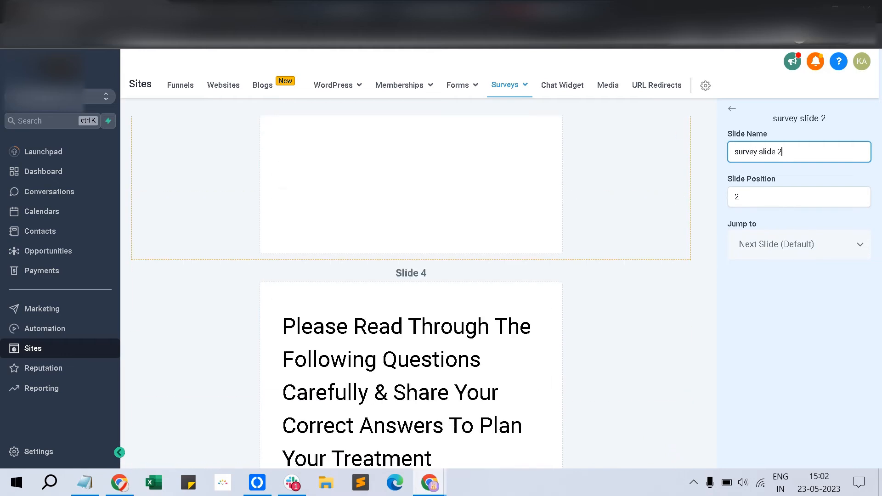
{"action": "scroll", "coordinate": [411, 276], "scroll_direction": "up", "scroll_amount": 10}
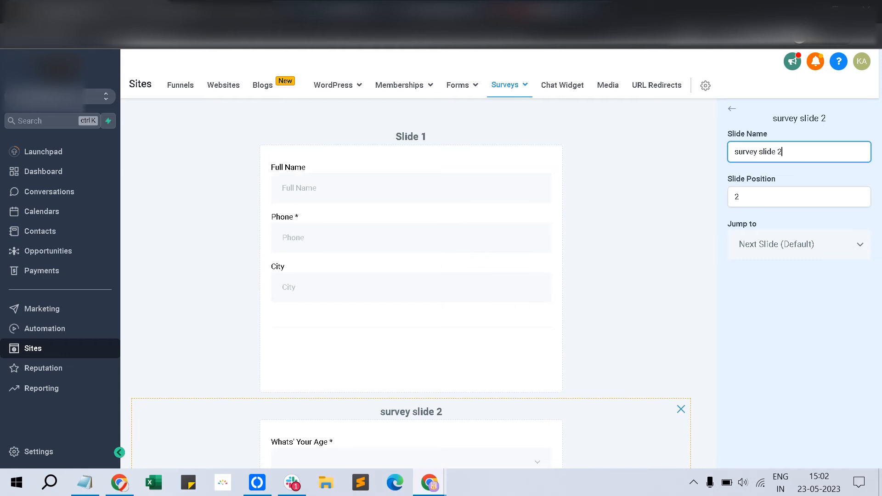
- Examine the logic options available for the Below 18 answer of the Whats' Your Age question
{"action": "left_click", "coordinate": [85, 482]}
{"action": "left_click", "coordinate": [85, 482]}
{"action": "scroll", "coordinate": [411, 283], "scroll_direction": "down", "scroll_amount": 4}
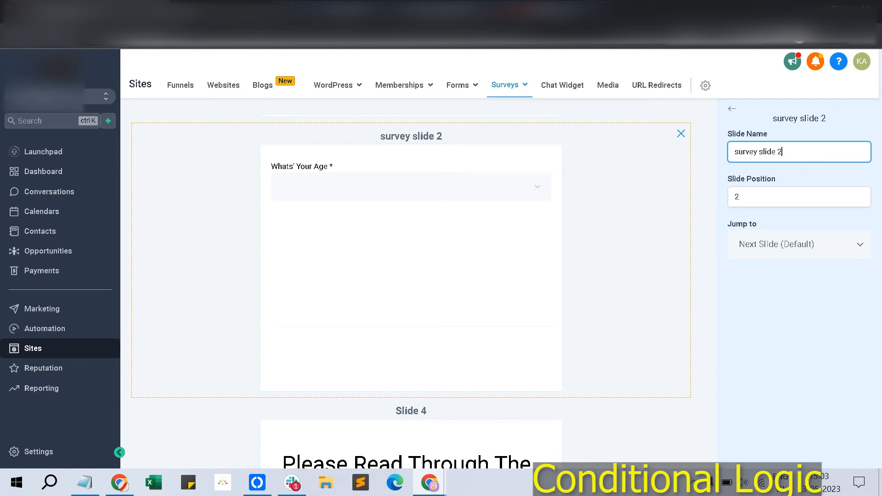
{"action": "scroll", "coordinate": [410, 257], "scroll_direction": "up", "scroll_amount": 2}
{"action": "scroll", "coordinate": [410, 257], "scroll_direction": "down", "scroll_amount": 1}
{"action": "left_click", "coordinate": [410, 255]}
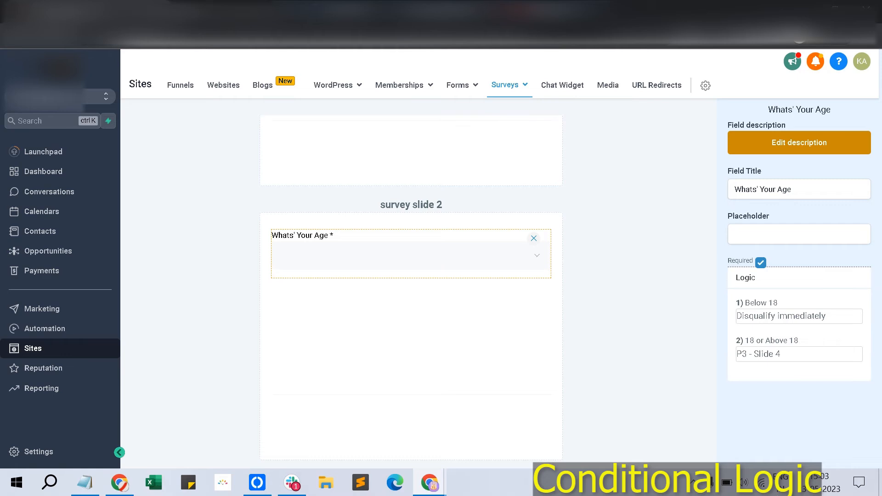
{"action": "left_click", "coordinate": [799, 316]}
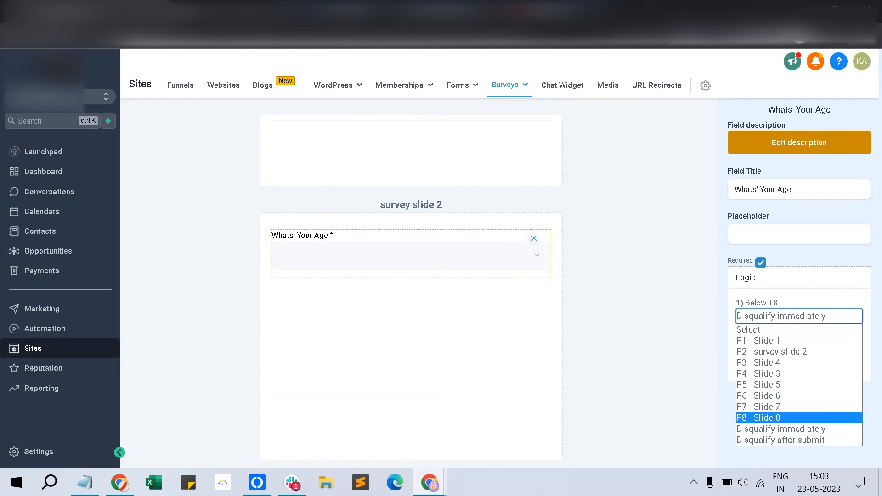
{"action": "left_click", "coordinate": [680, 409]}
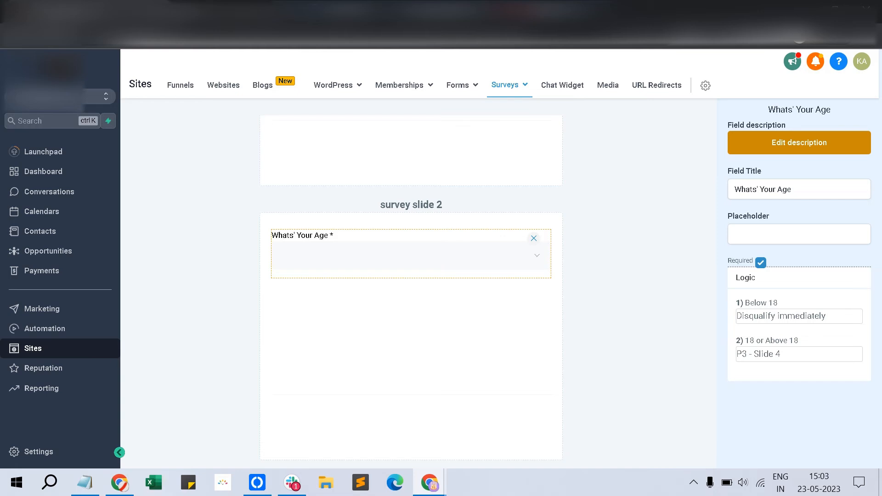
{"action": "scroll", "coordinate": [411, 276], "scroll_direction": "up", "scroll_amount": 5}
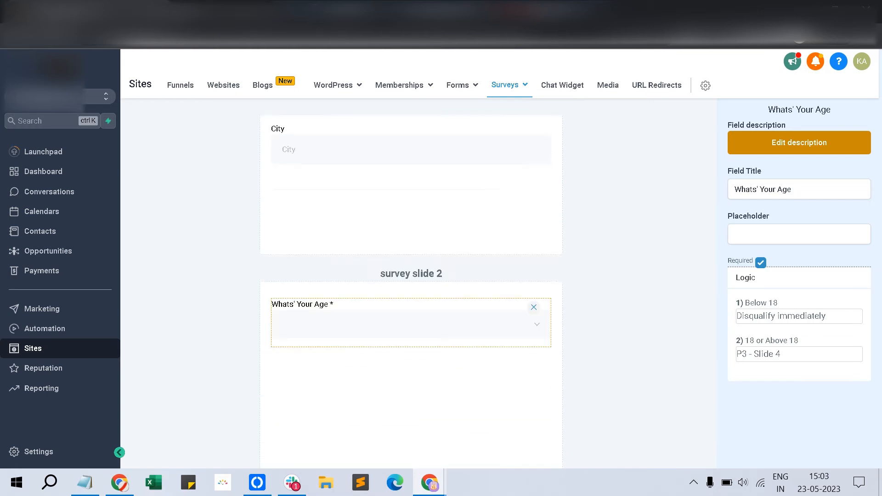
{"action": "mouse_move", "coordinate": [509, 85]}
{"action": "left_click", "coordinate": [487, 108]}
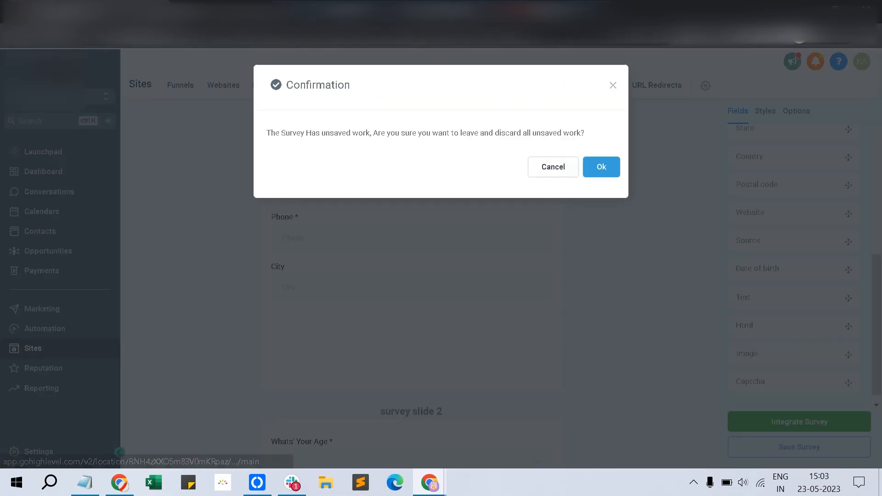
{"action": "left_click", "coordinate": [553, 167]}
- Save the survey and open its live page from the integration link
{"action": "left_click", "coordinate": [799, 446]}
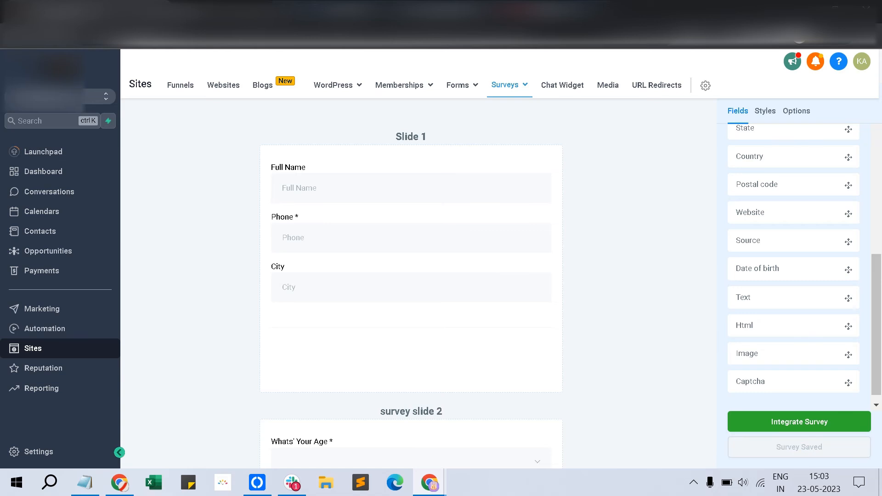
{"action": "left_click", "coordinate": [799, 422]}
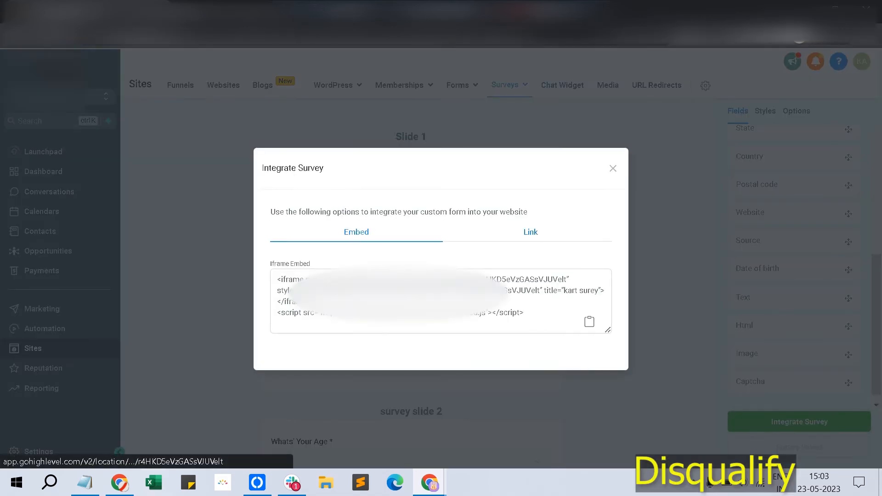
{"action": "left_click", "coordinate": [531, 232]}
{"action": "left_click", "coordinate": [585, 302]}
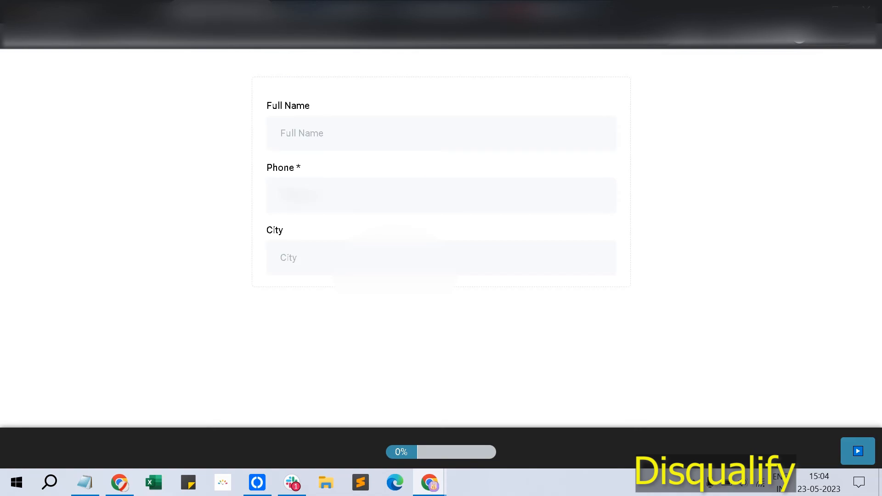
- Fill in the live survey's first slide with a test respondent's full name, phone number and city
{"action": "left_click", "coordinate": [340, 135]}
{"action": "type", "text": "fhgh"}
{"action": "left_click", "coordinate": [338, 204]}
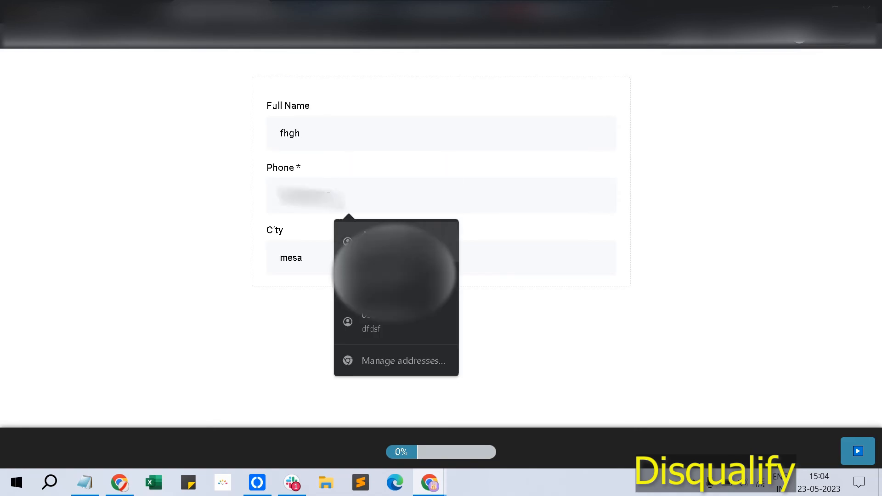
{"action": "left_click", "coordinate": [390, 243]}
{"action": "left_click", "coordinate": [390, 258]}
{"action": "left_click", "coordinate": [390, 298]}
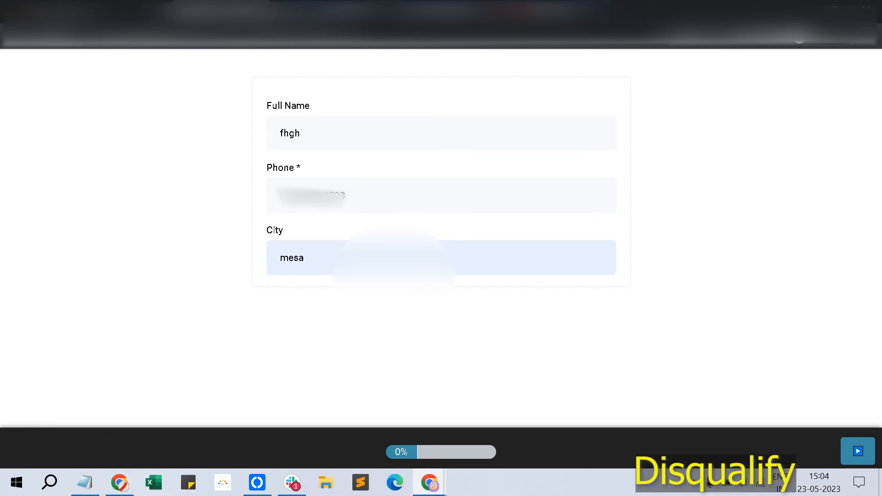
- Answer the live survey's age question with Below 18, and close the integration window in the survey builder
{"action": "key", "text": "Return"}
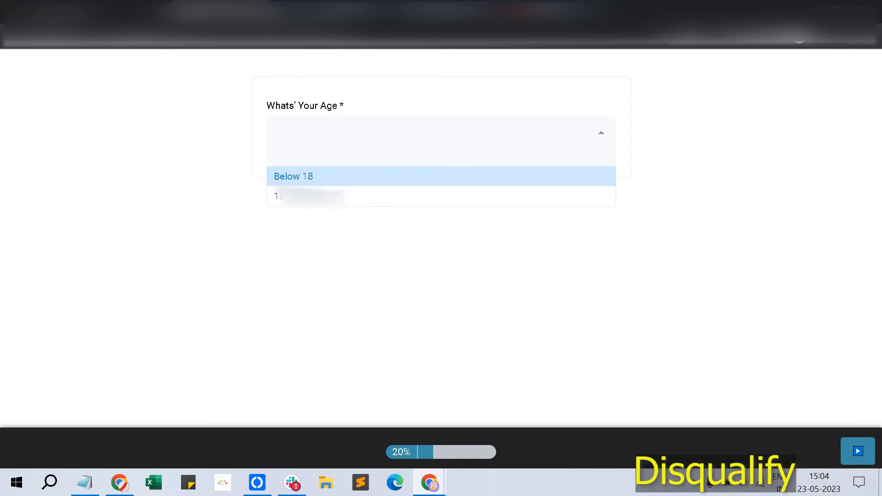
{"action": "key", "text": "Return"}
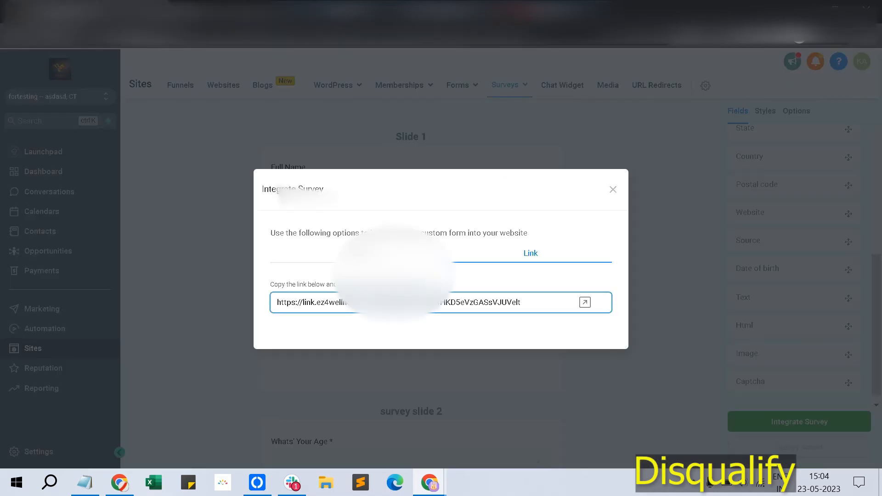
{"action": "left_click", "coordinate": [612, 189]}
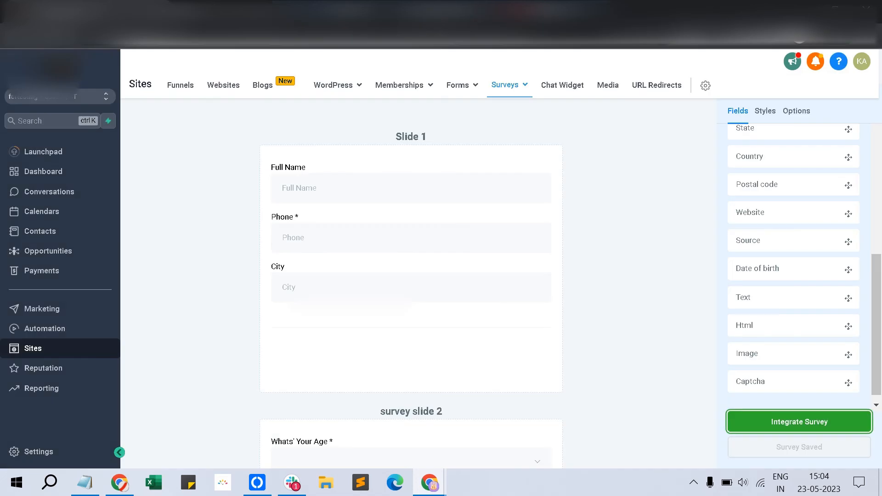
- Examine the logic assigned to the Below 18 and 18 or Above 18 answers of the Whats' Your Age question
{"action": "scroll", "coordinate": [411, 275], "scroll_direction": "down", "scroll_amount": 4}
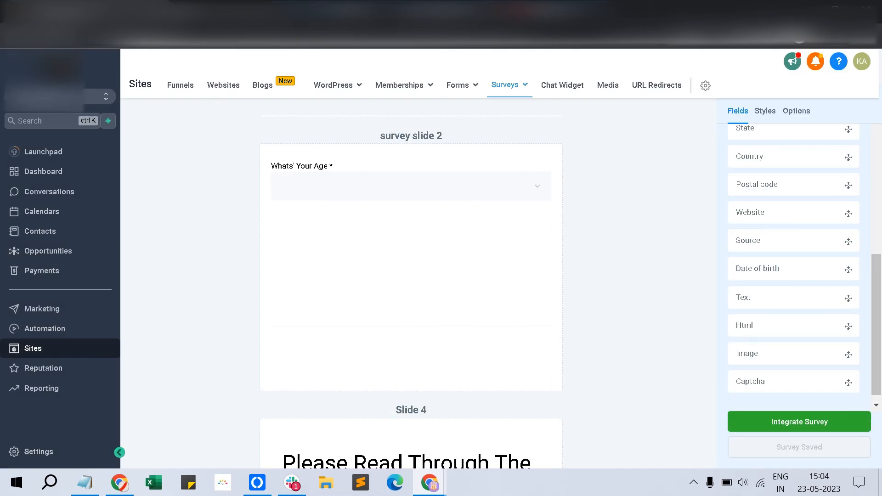
{"action": "left_click", "coordinate": [411, 267]}
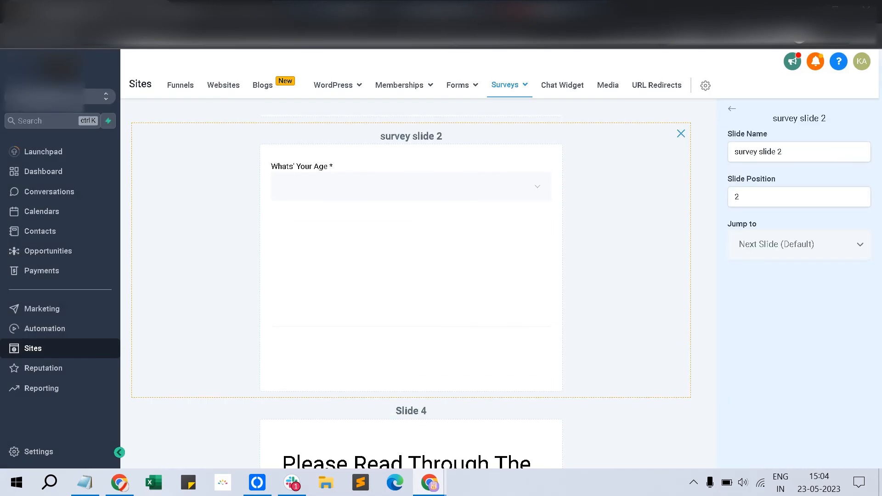
{"action": "left_click", "coordinate": [411, 186]}
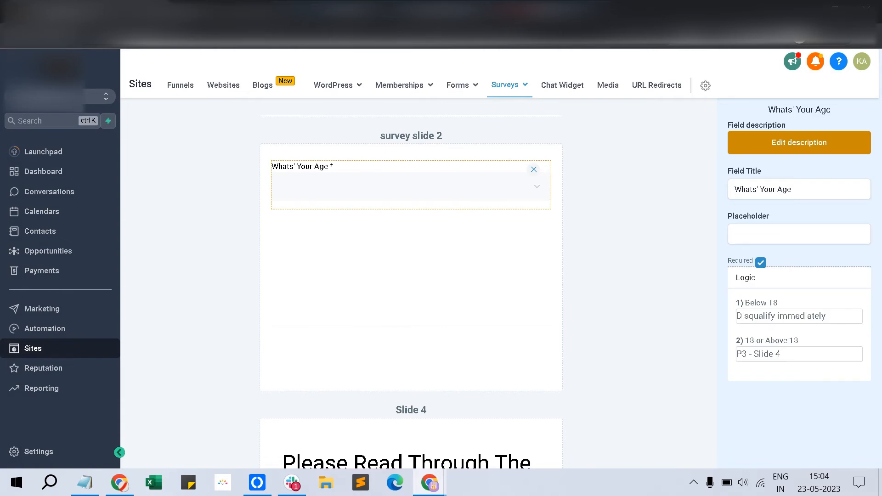
{"action": "left_click", "coordinate": [798, 316]}
{"action": "left_click", "coordinate": [798, 316]}
{"action": "scroll", "coordinate": [411, 276], "scroll_direction": "up", "scroll_amount": 5}
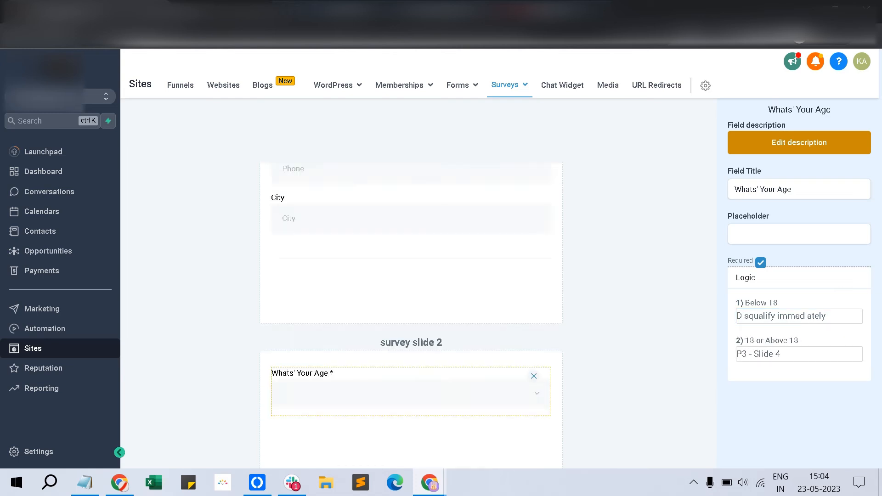
{"action": "scroll", "coordinate": [411, 275], "scroll_direction": "down", "scroll_amount": 5}
{"action": "scroll", "coordinate": [411, 275], "scroll_direction": "up", "scroll_amount": 1}
- Leave the survey for the Surveys builder list and discard the unsaved work
{"action": "left_click", "coordinate": [509, 85]}
{"action": "left_click", "coordinate": [486, 108]}
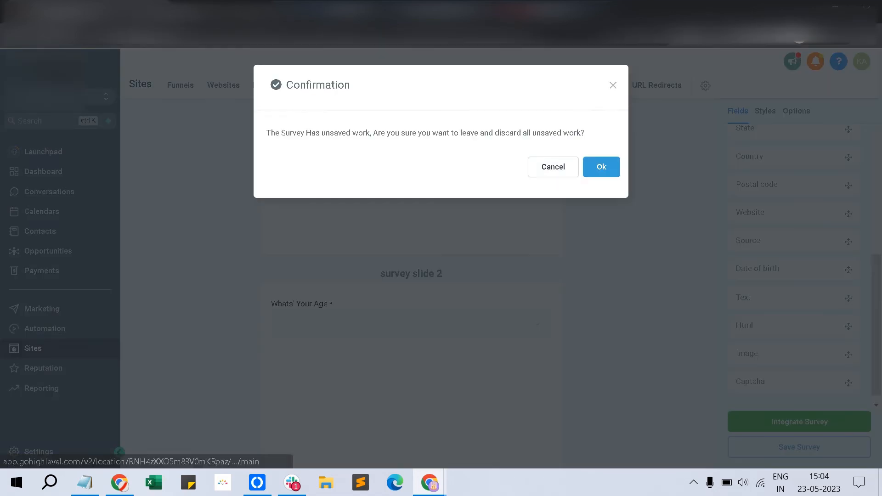
{"action": "left_click", "coordinate": [601, 167]}
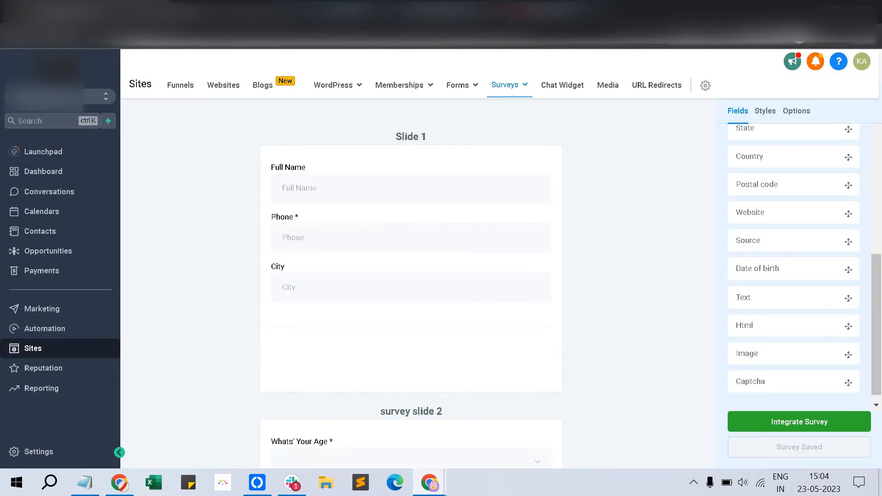
- Look through the survey's options, including the Disqualify immediately and Disqualify after submit settings
{"action": "left_click", "coordinate": [796, 111]}
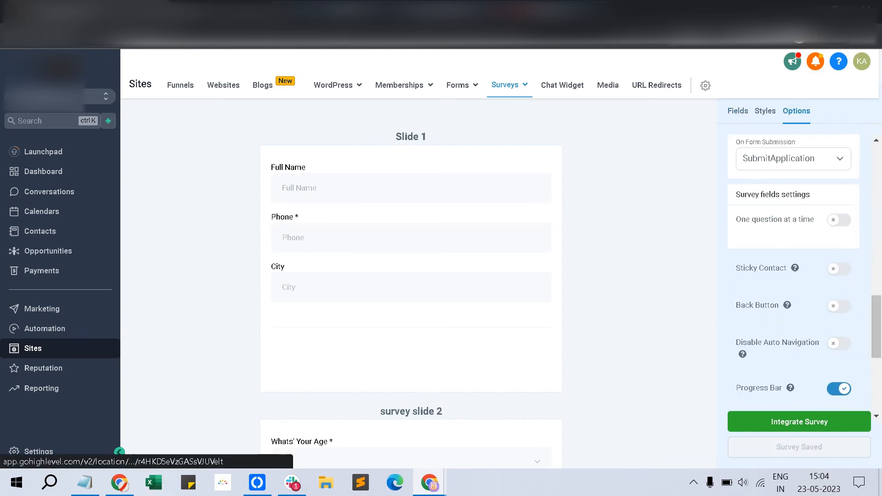
{"action": "scroll", "coordinate": [794, 275], "scroll_direction": "down", "scroll_amount": 2}
{"action": "scroll", "coordinate": [793, 276], "scroll_direction": "up", "scroll_amount": 6}
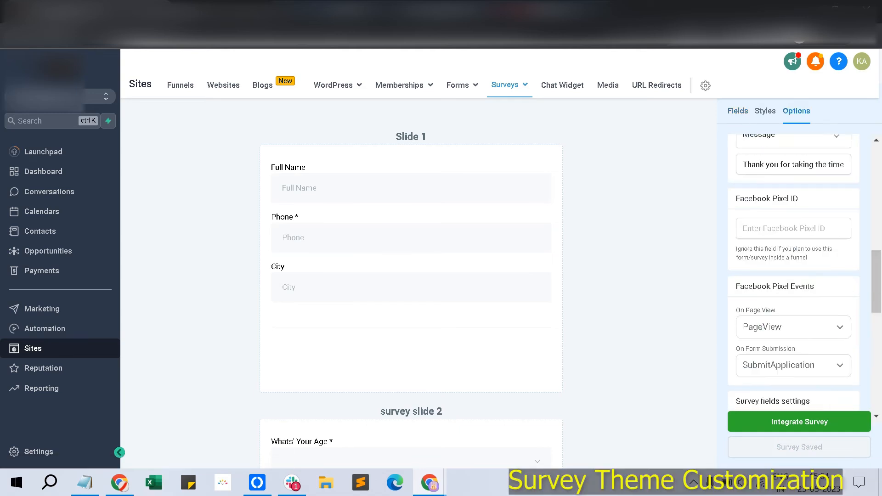
{"action": "scroll", "coordinate": [793, 275], "scroll_direction": "up", "scroll_amount": 4}
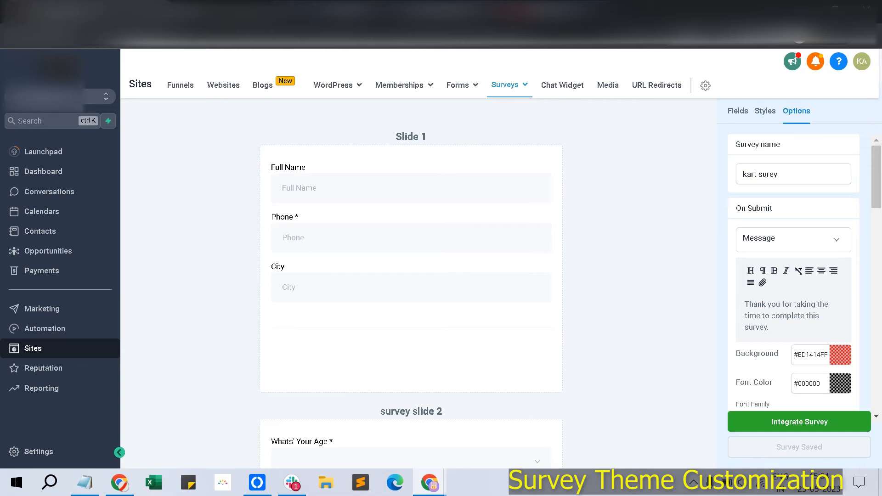
{"action": "scroll", "coordinate": [793, 275], "scroll_direction": "down", "scroll_amount": 1}
{"action": "scroll", "coordinate": [794, 275], "scroll_direction": "up", "scroll_amount": 1}
{"action": "scroll", "coordinate": [793, 275], "scroll_direction": "down", "scroll_amount": 5}
{"action": "left_click_drag", "start_coordinate": [735, 216], "coordinate": [815, 216]}
{"action": "scroll", "coordinate": [794, 276], "scroll_direction": "down", "scroll_amount": 2}
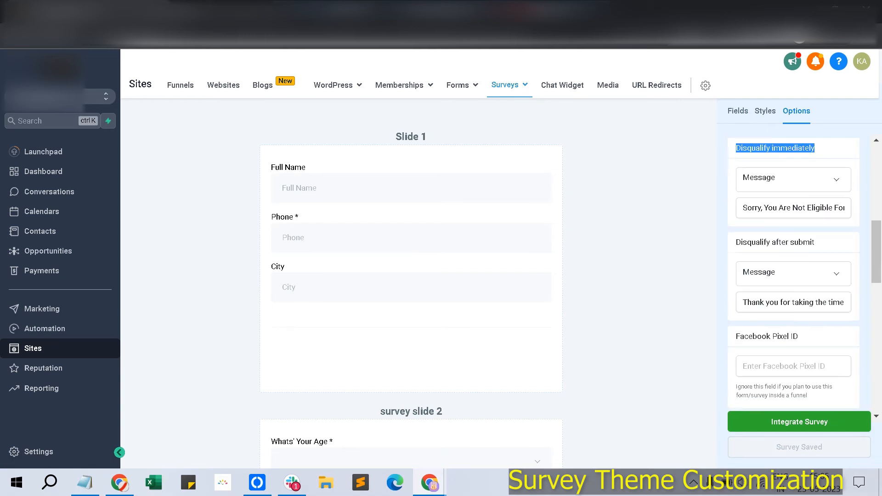
{"action": "left_click_drag", "start_coordinate": [736, 242], "coordinate": [814, 242]}
{"action": "scroll", "coordinate": [793, 275], "scroll_direction": "up", "scroll_amount": 5}
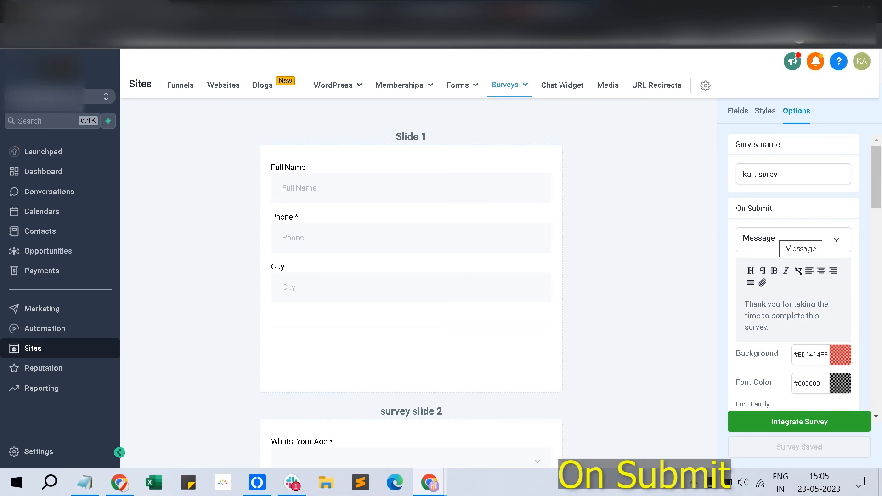
- Review the On Submit message formatting and action choices, keeping Message as the action
{"action": "scroll", "coordinate": [793, 276], "scroll_direction": "down", "scroll_amount": 2}
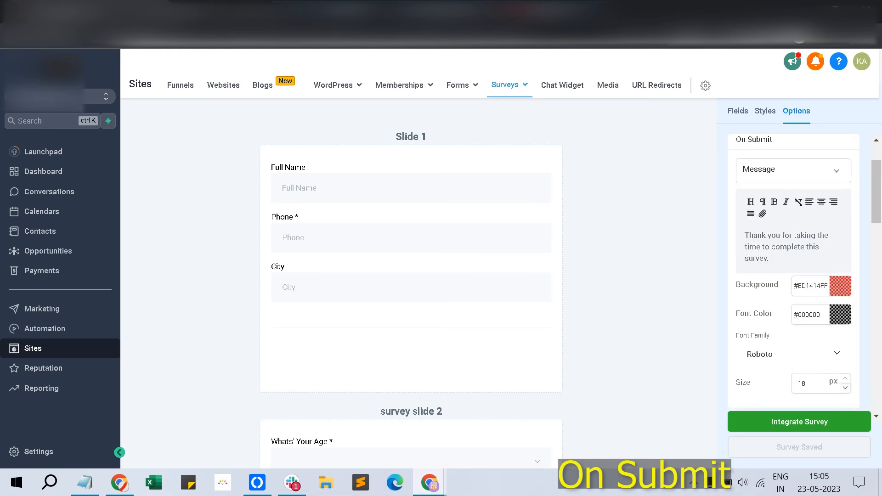
{"action": "scroll", "coordinate": [794, 276], "scroll_direction": "up", "scroll_amount": 2}
{"action": "left_click", "coordinate": [793, 239]}
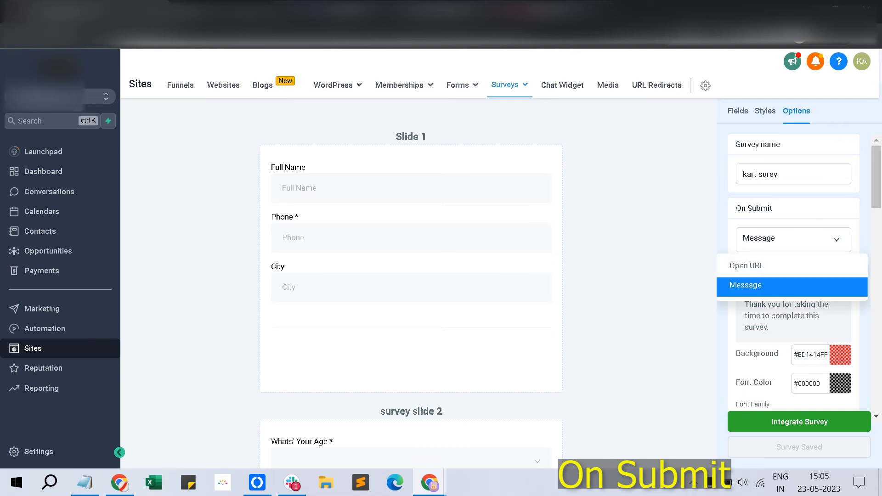
{"action": "left_click", "coordinate": [745, 285]}
- Check the Disqualify immediately action choices and compare the configured message with the one on the live survey page
{"action": "scroll", "coordinate": [793, 276], "scroll_direction": "down", "scroll_amount": 5}
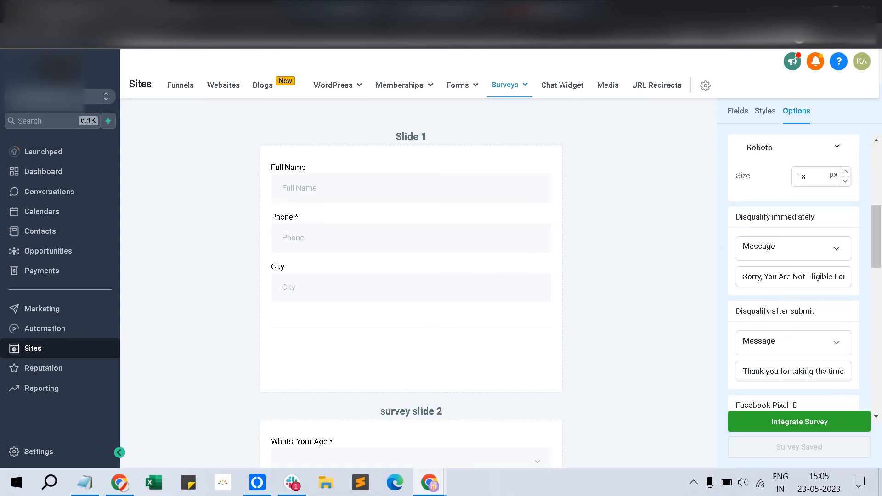
{"action": "left_click", "coordinate": [793, 248]}
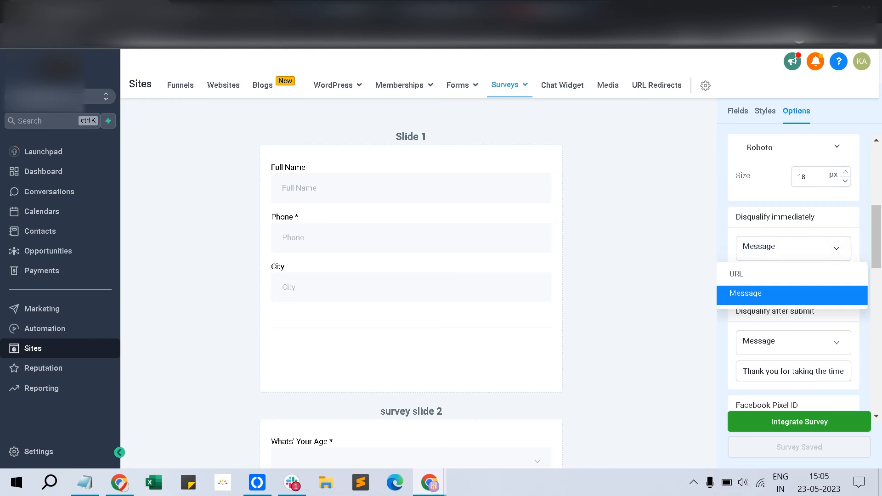
{"action": "left_click", "coordinate": [793, 248]}
{"action": "left_click_drag", "start_coordinate": [747, 277], "coordinate": [850, 276]}
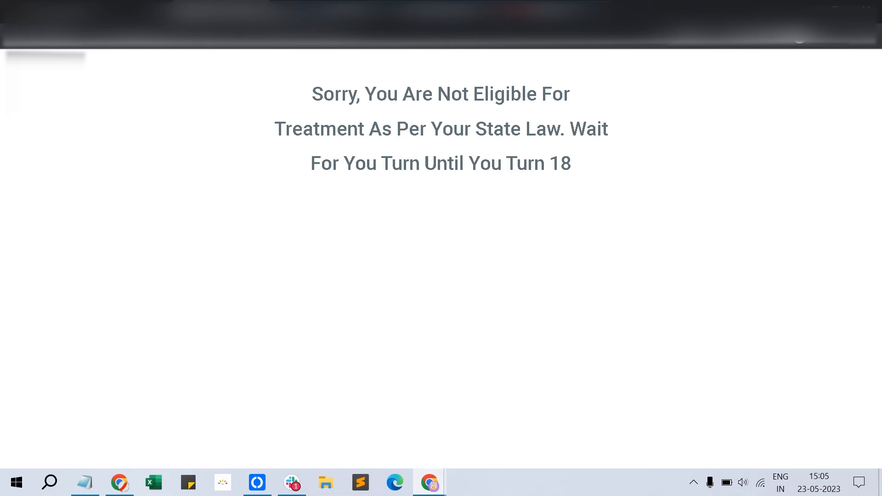
{"action": "left_click_drag", "start_coordinate": [313, 94], "coordinate": [573, 164]}
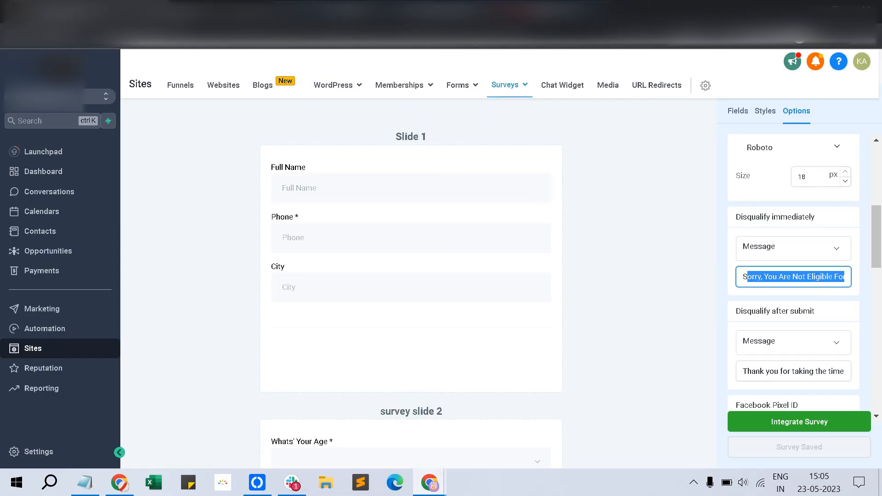
- Examine the Disqualify after submit settings and the Facebook Pixel options below them
{"action": "left_click_drag", "start_coordinate": [735, 311], "coordinate": [815, 312]}
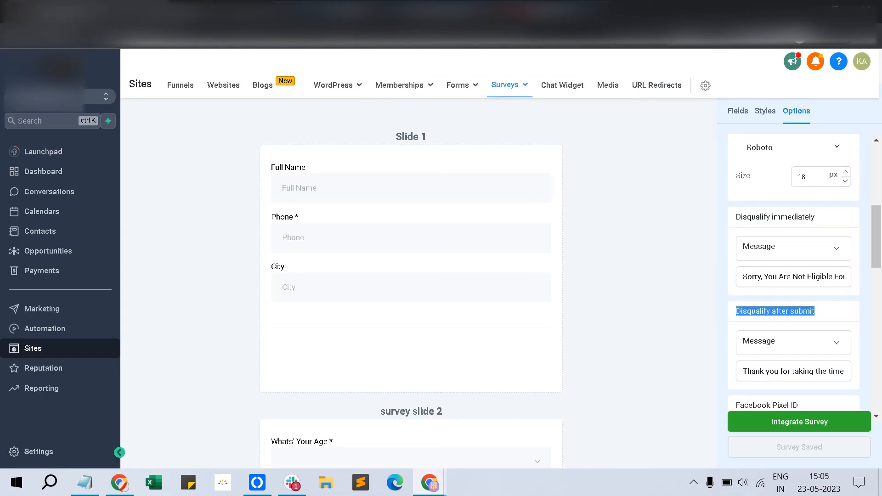
{"action": "scroll", "coordinate": [793, 276], "scroll_direction": "down", "scroll_amount": 3}
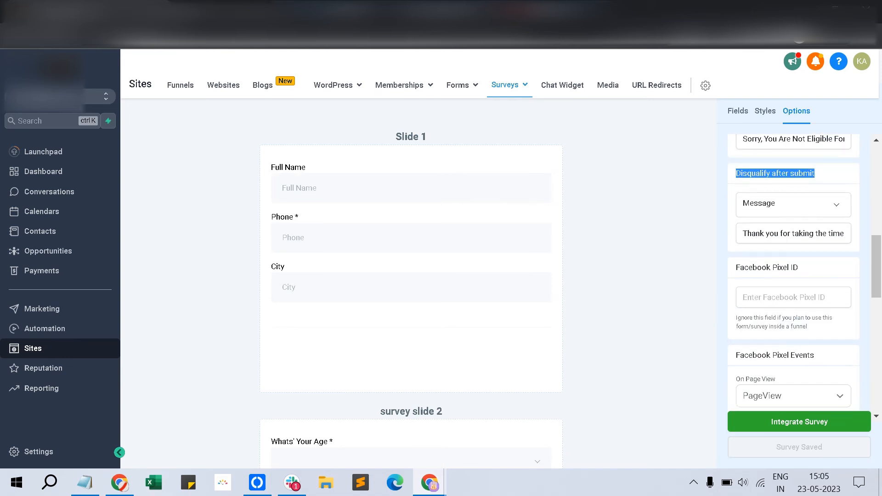
{"action": "scroll", "coordinate": [794, 276], "scroll_direction": "down", "scroll_amount": 5}
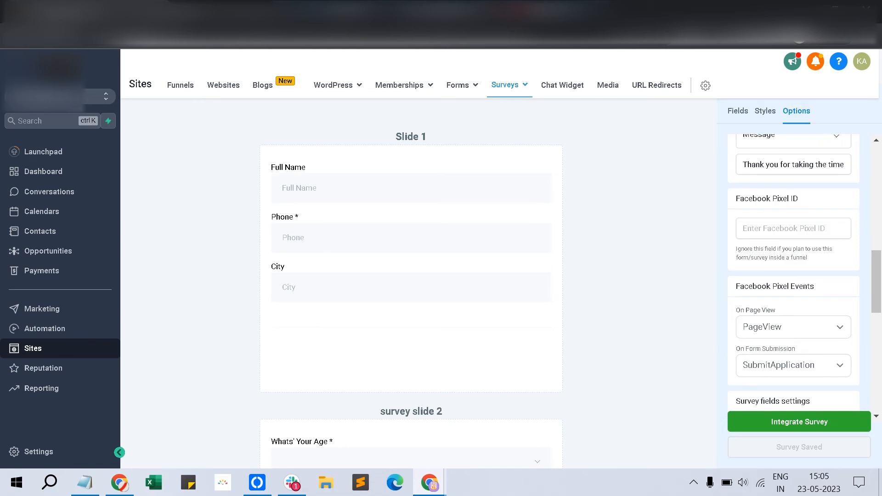
{"action": "scroll", "coordinate": [793, 275], "scroll_direction": "up", "scroll_amount": 8}
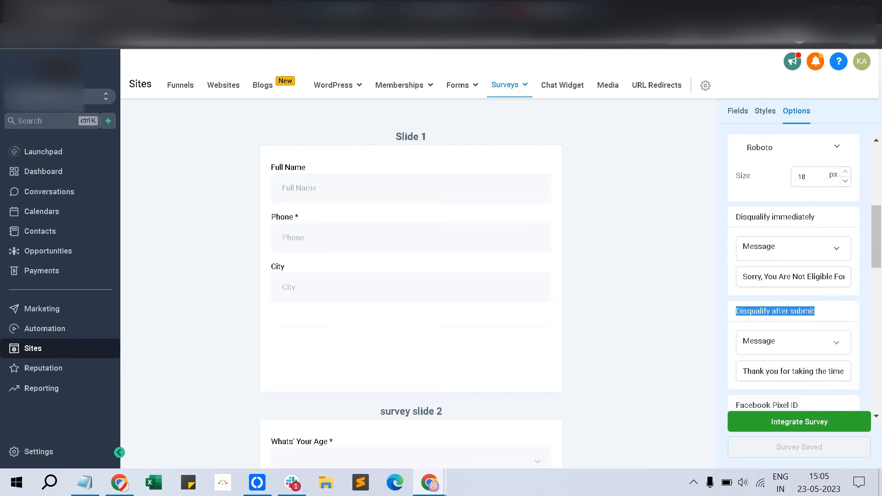
{"action": "scroll", "coordinate": [411, 275], "scroll_direction": "down", "scroll_amount": 5}
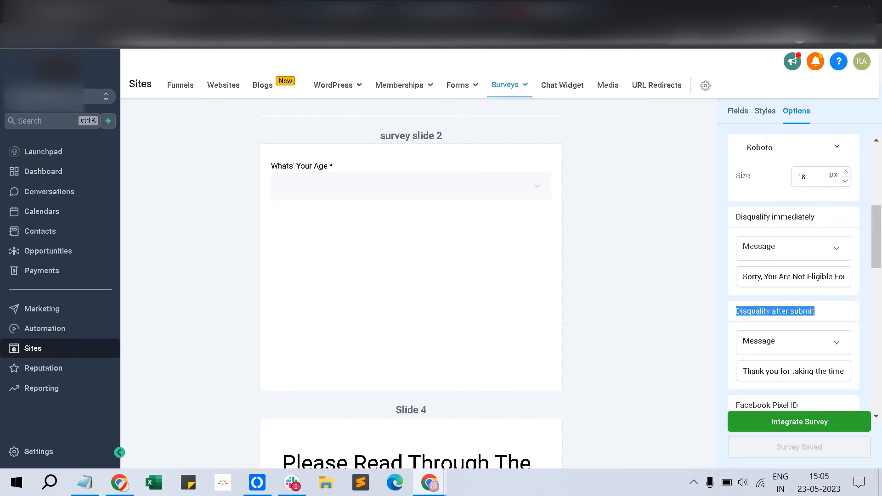
{"action": "left_click", "coordinate": [738, 111]}
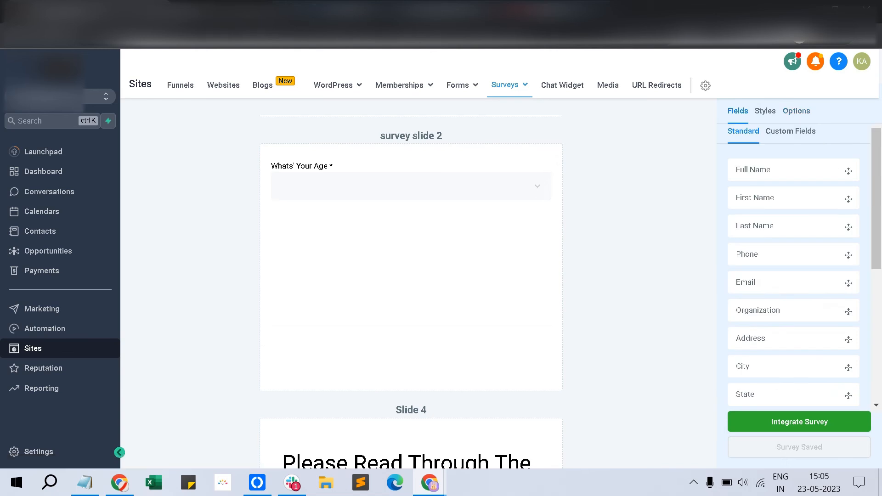
{"action": "left_click", "coordinate": [509, 85]}
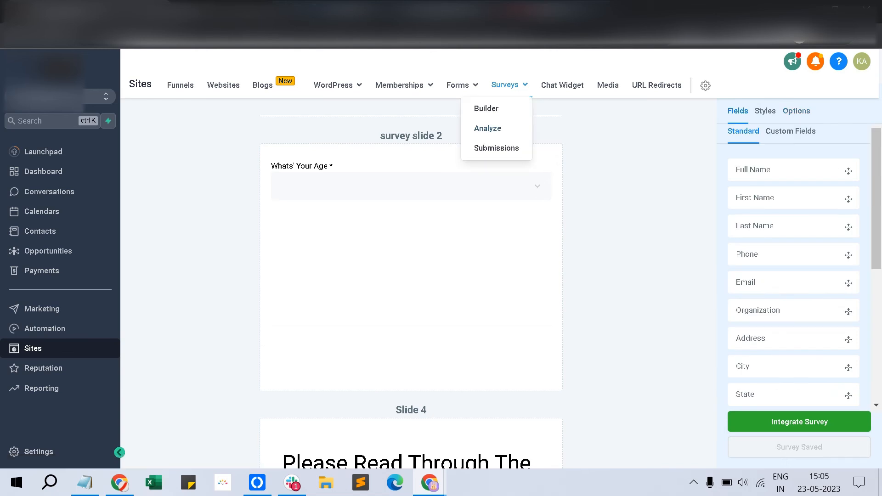
{"action": "left_click", "coordinate": [487, 129]}
- Examine the survey's integration link and its iframe embed code
{"action": "left_click", "coordinate": [799, 421]}
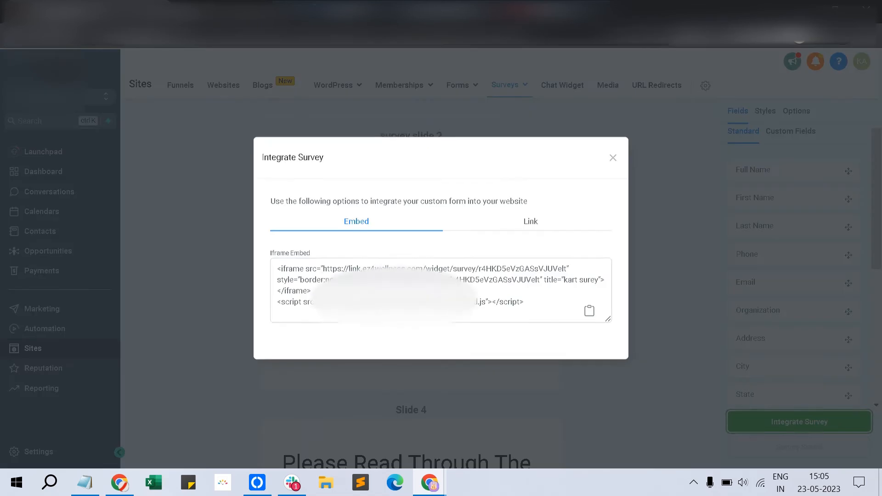
{"action": "left_click", "coordinate": [530, 232]}
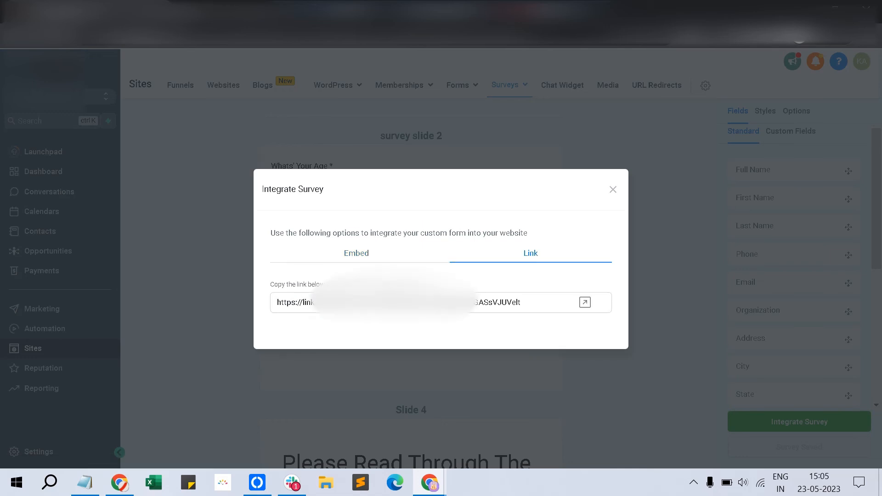
{"action": "left_click", "coordinate": [613, 180]}
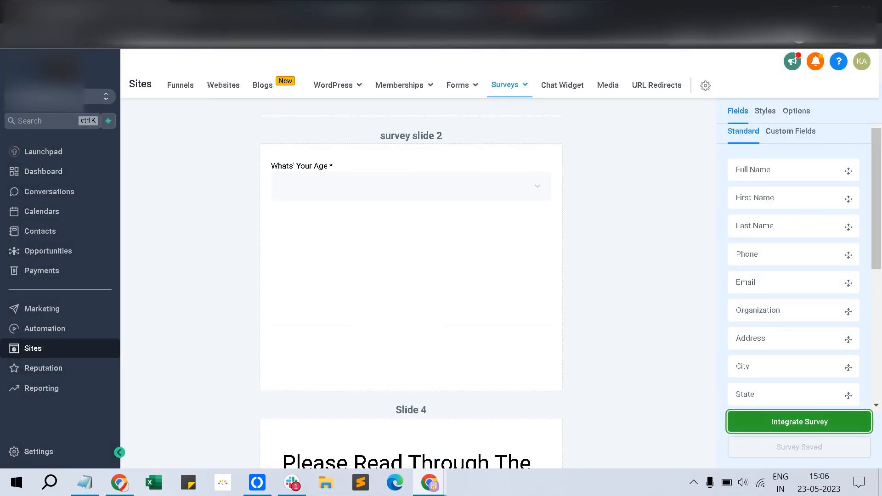
{"action": "left_click", "coordinate": [799, 421]}
{"action": "left_click_drag", "start_coordinate": [529, 314], "coordinate": [277, 276]}
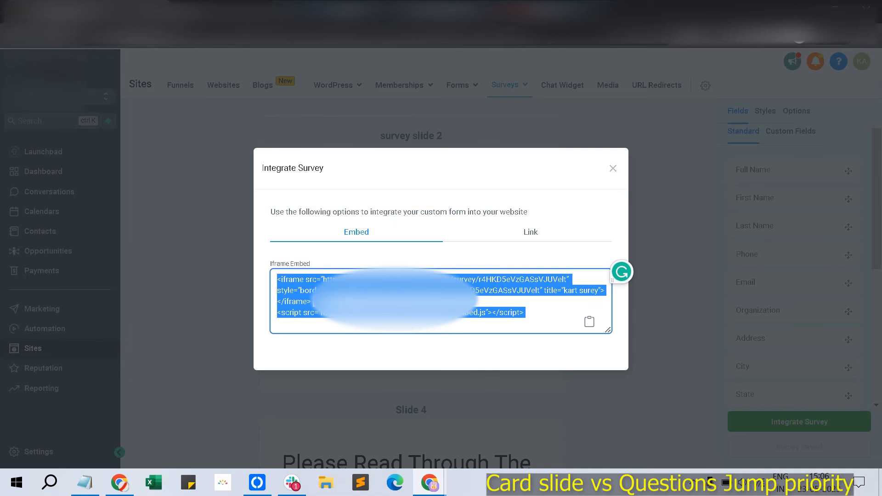
- Open the live survey from its integration link and enter a full name and phone number on the first slide
{"action": "left_click", "coordinate": [531, 232]}
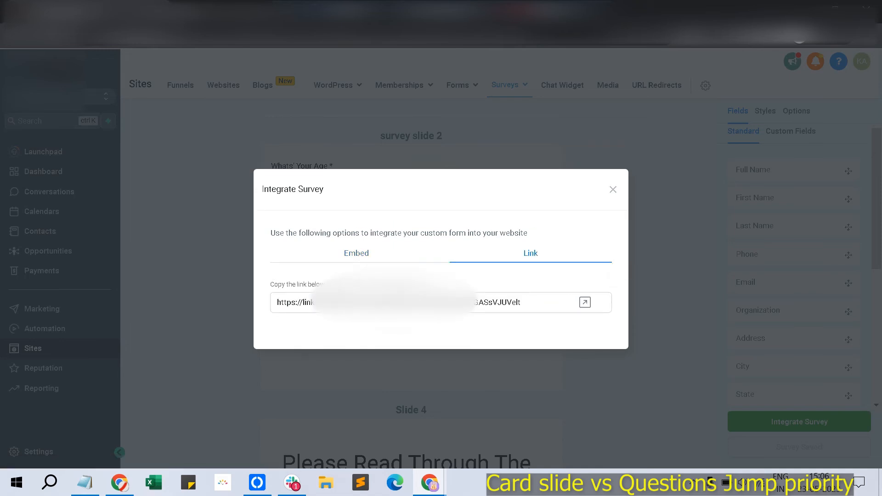
{"action": "left_click", "coordinate": [585, 303]}
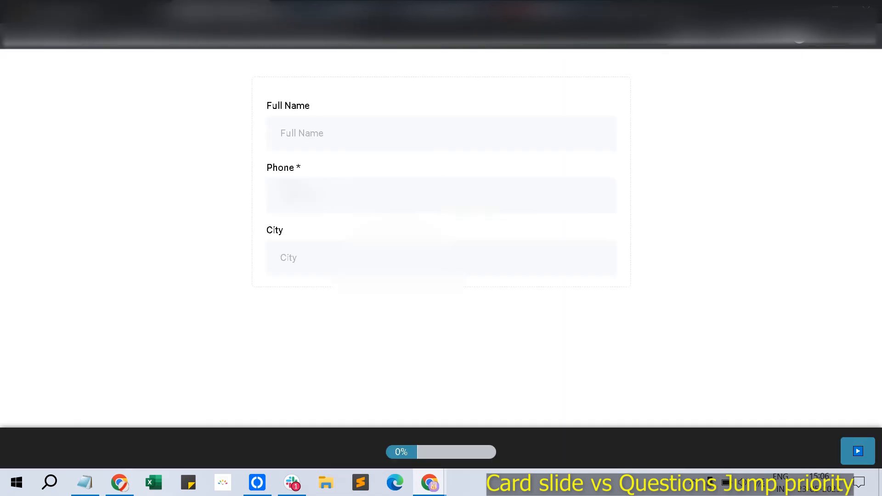
{"action": "type", "text": "hghg"}
{"action": "left_click", "coordinate": [321, 195]}
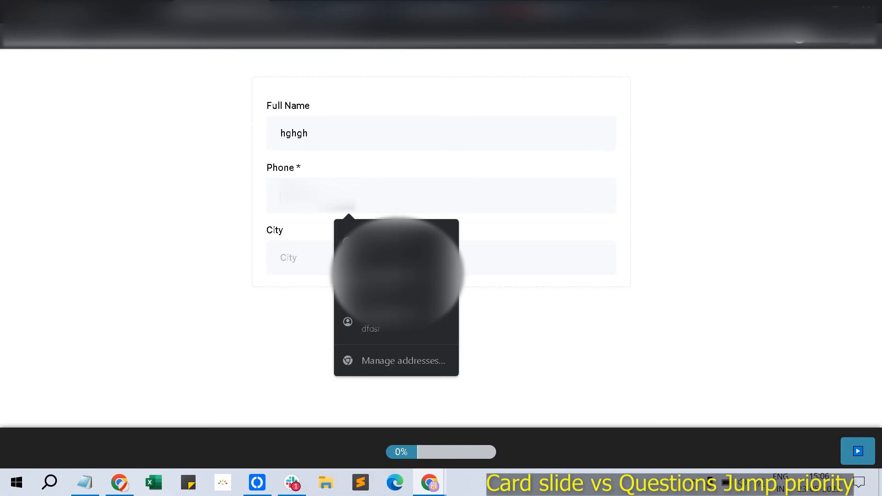
{"action": "type", "text": "9"}
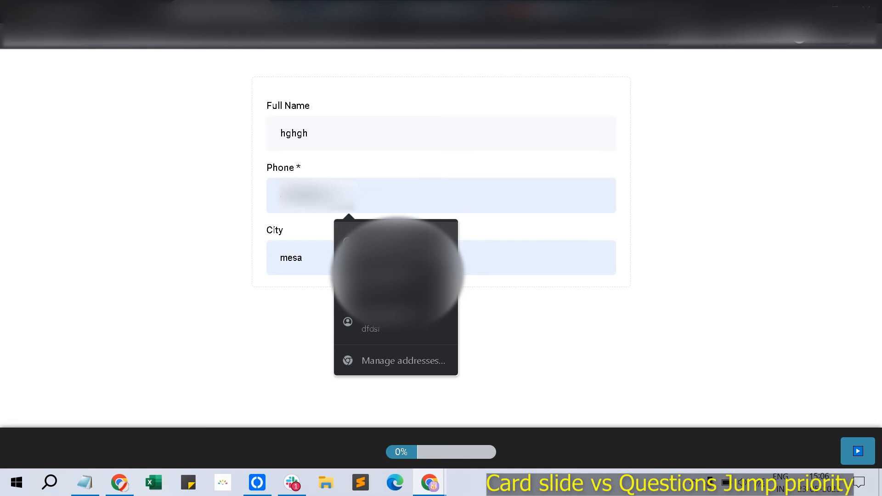
{"action": "type", "text": "9"}
{"action": "key", "text": "Down"}
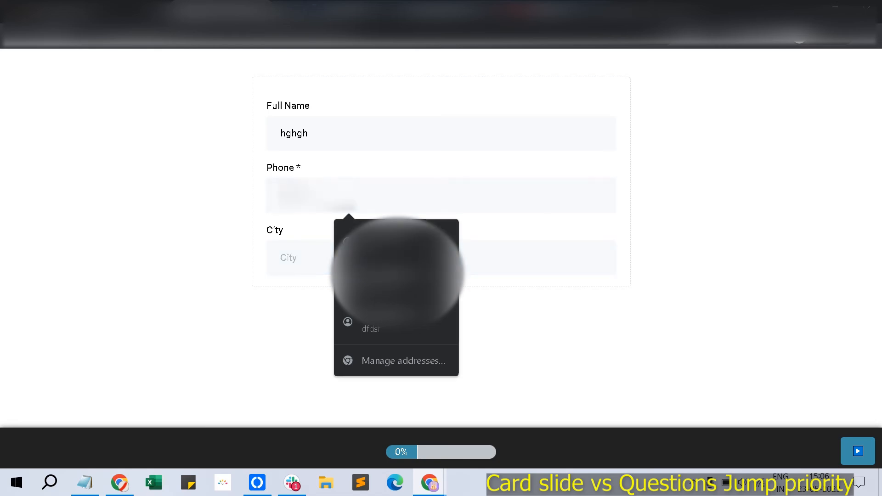
{"action": "key", "text": "Down"}
{"action": "key", "text": "Return"}
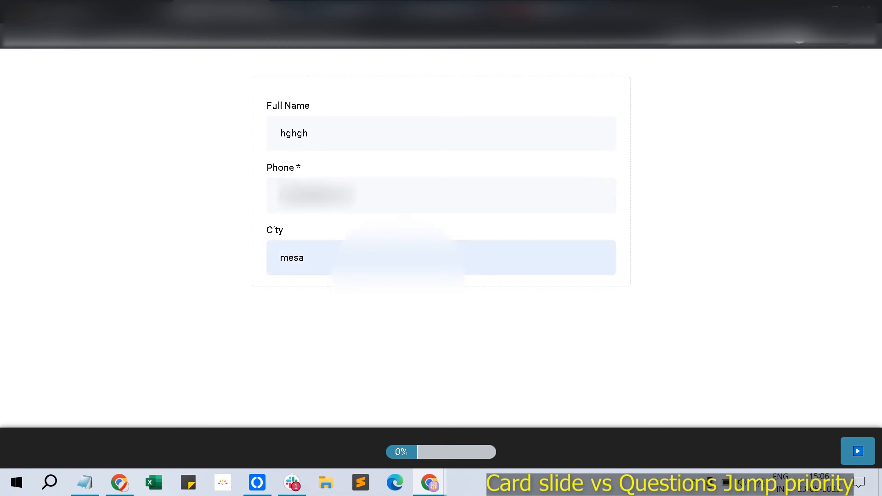
- Set the city to mesa2 and continue to the age question
{"action": "left_click", "coordinate": [307, 257]}
{"action": "type", "text": "1"}
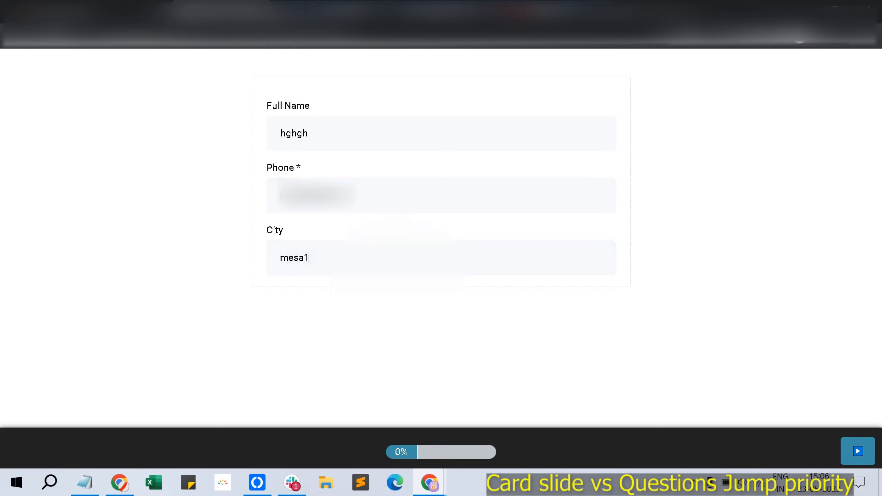
{"action": "key", "text": "BackSpace"}
{"action": "type", "text": "2"}
{"action": "key", "text": "Return"}
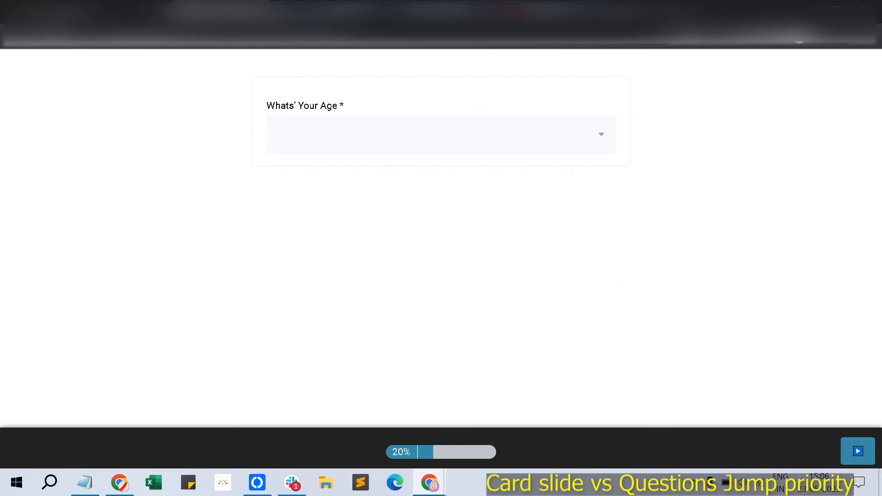
- Choose an age answer, continue, and highlight the "Please Read Through The Following Questions" text on the next slide
{"action": "key", "text": "Down"}
{"action": "key", "text": "Return"}
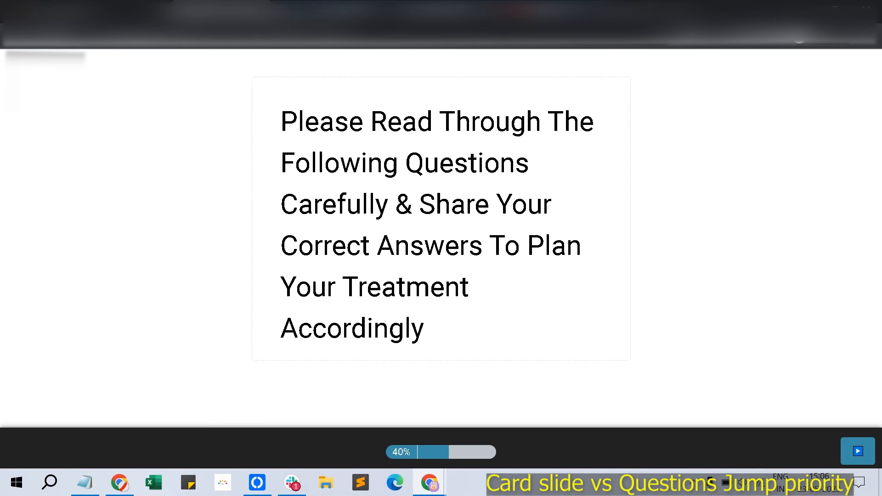
{"action": "left_click_drag", "start_coordinate": [281, 120], "coordinate": [425, 330]}
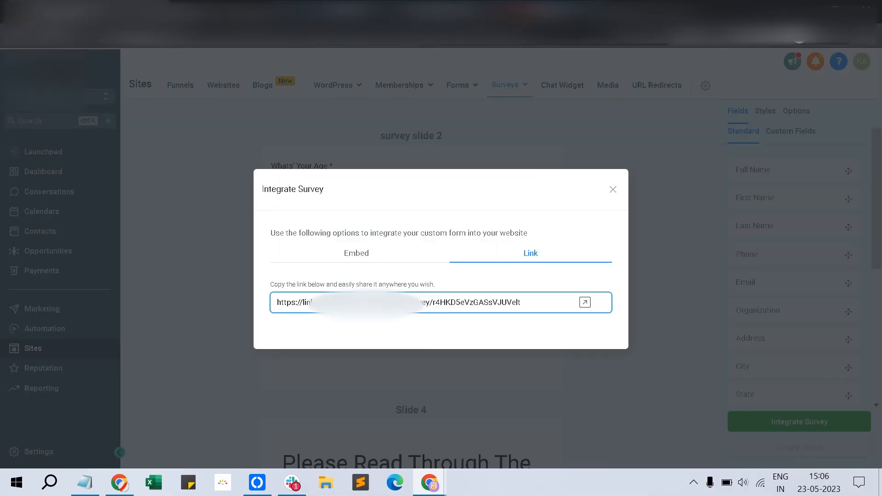
- Close the survey integration dialog and examine the slide order and the logic of the "Which Treatment You Prefer?" question on Slide 3
{"action": "left_click", "coordinate": [612, 189]}
{"action": "scroll", "coordinate": [411, 289], "scroll_direction": "down", "scroll_amount": 7}
{"action": "scroll", "coordinate": [411, 289], "scroll_direction": "up", "scroll_amount": 4}
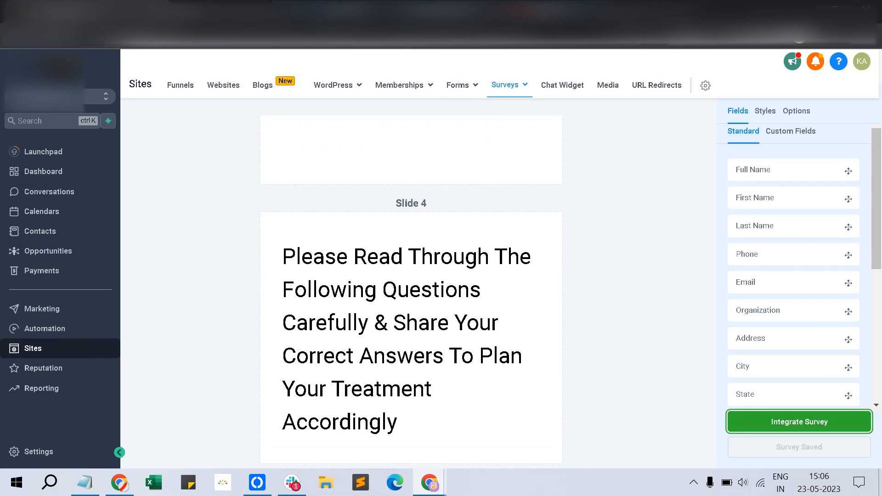
{"action": "scroll", "coordinate": [411, 289], "scroll_direction": "down", "scroll_amount": 3}
{"action": "scroll", "coordinate": [411, 289], "scroll_direction": "down", "scroll_amount": 3}
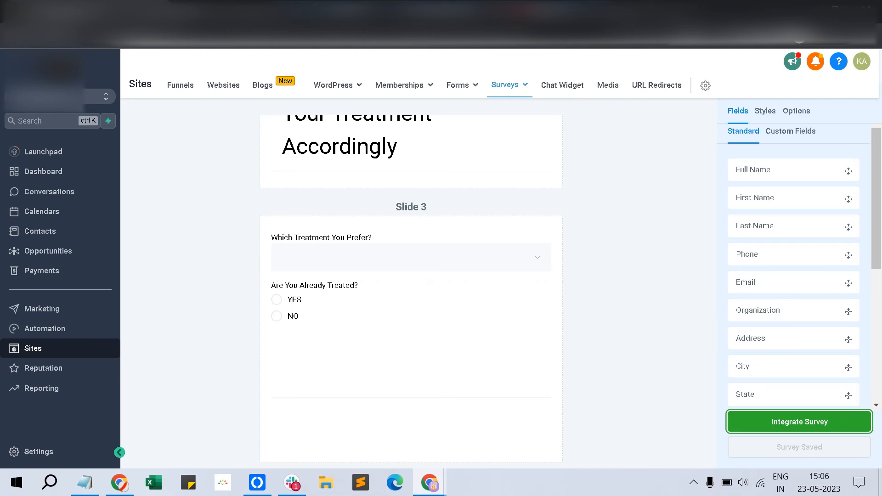
{"action": "left_click", "coordinate": [411, 257]}
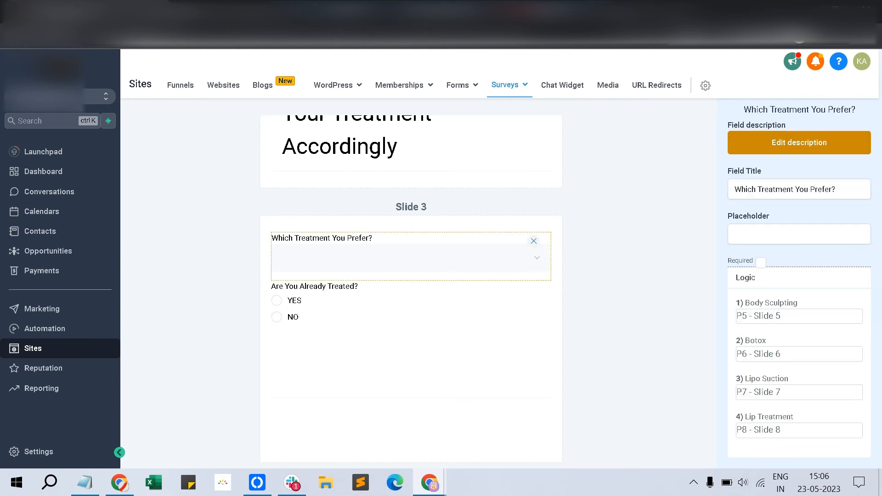
{"action": "scroll", "coordinate": [411, 290], "scroll_direction": "up", "scroll_amount": 5}
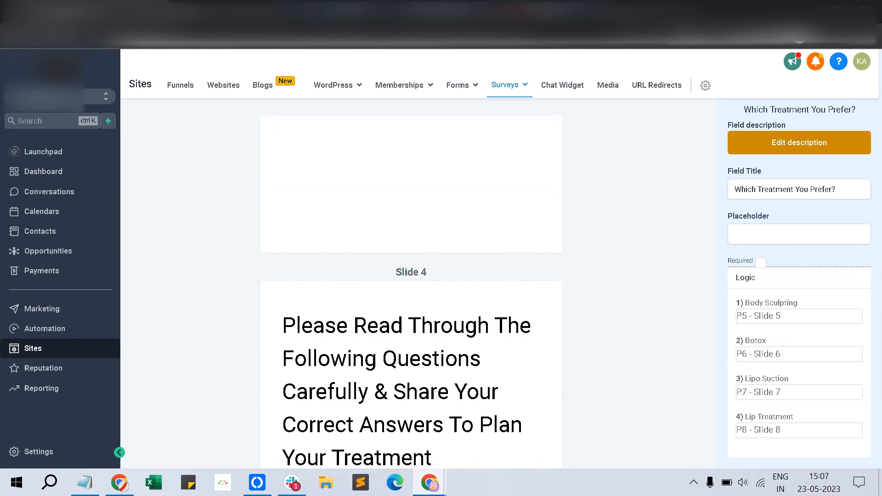
{"action": "scroll", "coordinate": [411, 289], "scroll_direction": "up", "scroll_amount": 5}
- Leave the survey builder and discard all unsaved work
{"action": "mouse_move", "coordinate": [508, 85]}
{"action": "left_click", "coordinate": [486, 108]}
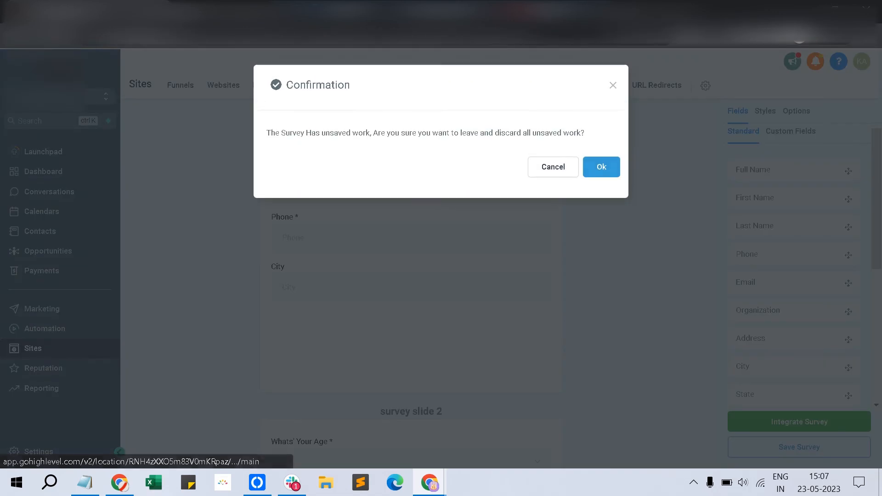
{"action": "left_click", "coordinate": [601, 167]}
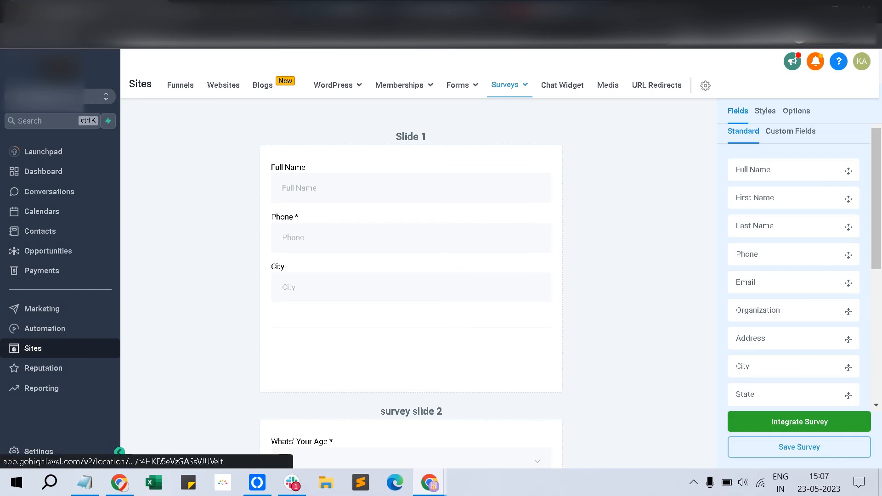
- Start a new custom field of the Checkbox type for the survey
{"action": "left_click", "coordinate": [790, 131]}
{"action": "scroll", "coordinate": [793, 257], "scroll_direction": "down", "scroll_amount": 6}
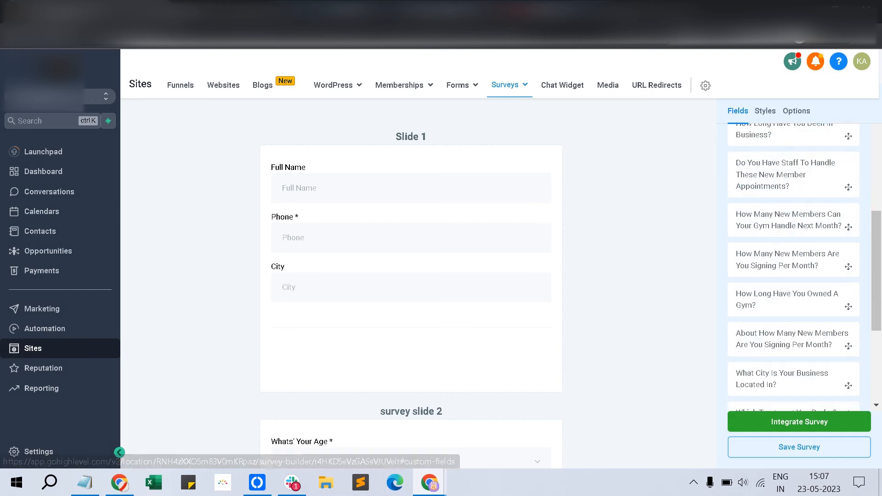
{"action": "left_click", "coordinate": [793, 371]}
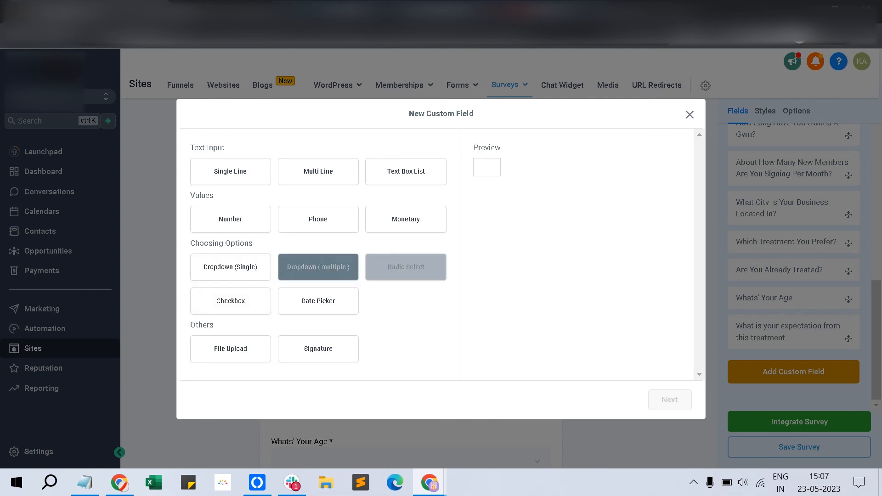
{"action": "left_click", "coordinate": [231, 301]}
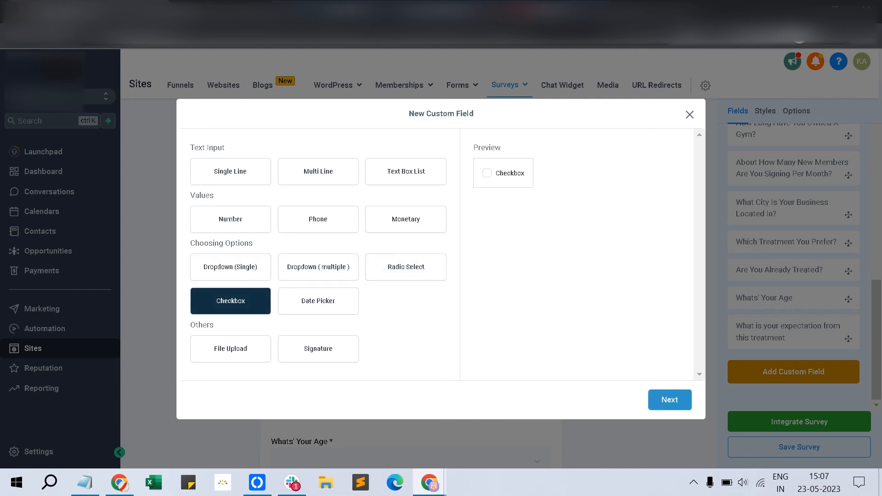
{"action": "left_click", "coordinate": [669, 399]}
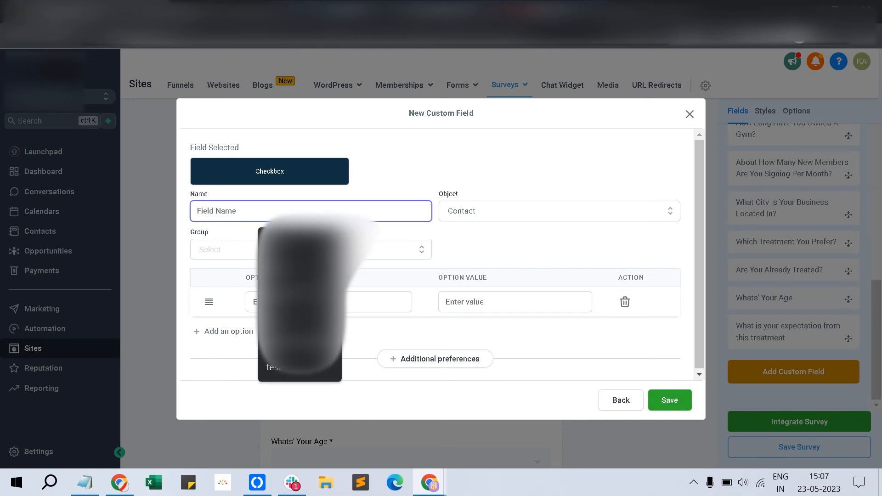
- Name the checkbox field "have you done any treatment"
{"action": "type", "text": "as"}
{"action": "key", "text": "BackSpace"}
{"action": "key", "text": "BackSpace"}
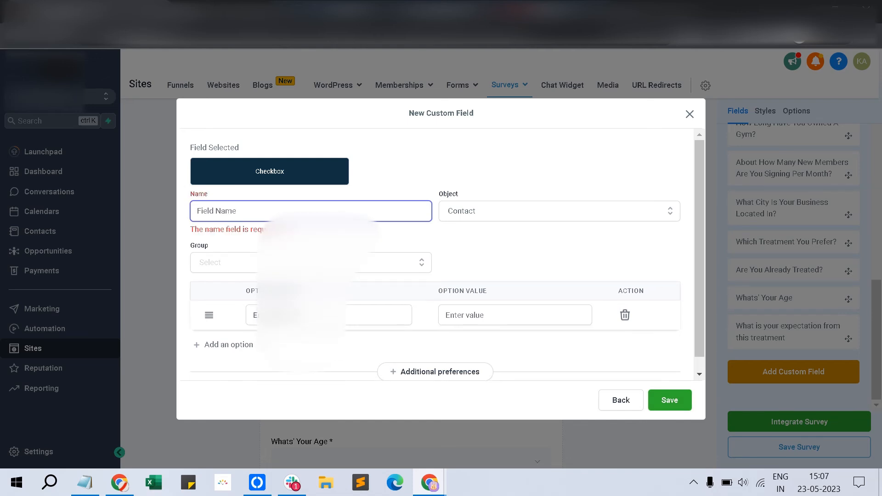
{"action": "type", "text": "ha"}
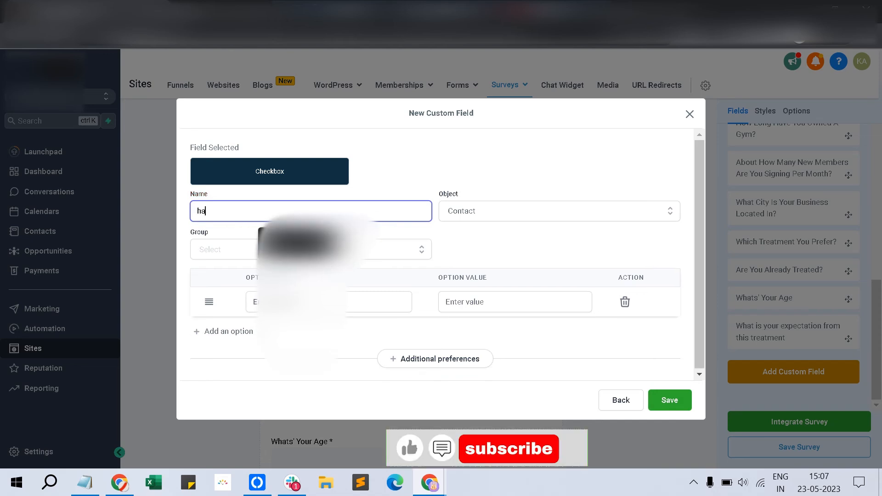
{"action": "type", "text": "ve you done any trea"}
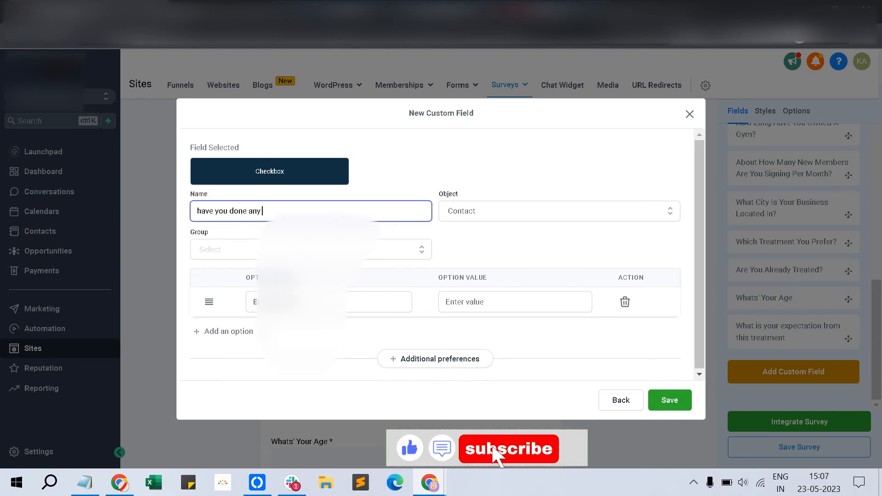
{"action": "type", "text": "tment"}
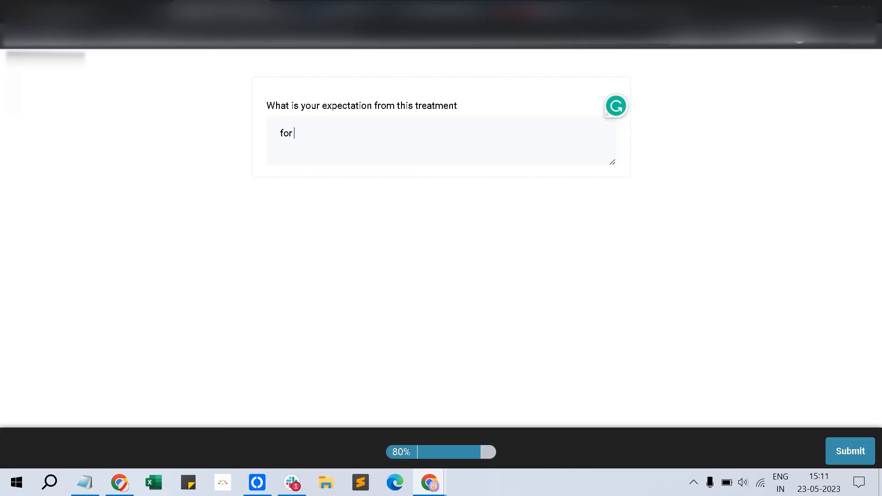
- Answer the live survey's treatment expectation question with "for slimmer"
{"action": "type", "text": "slimmer"}
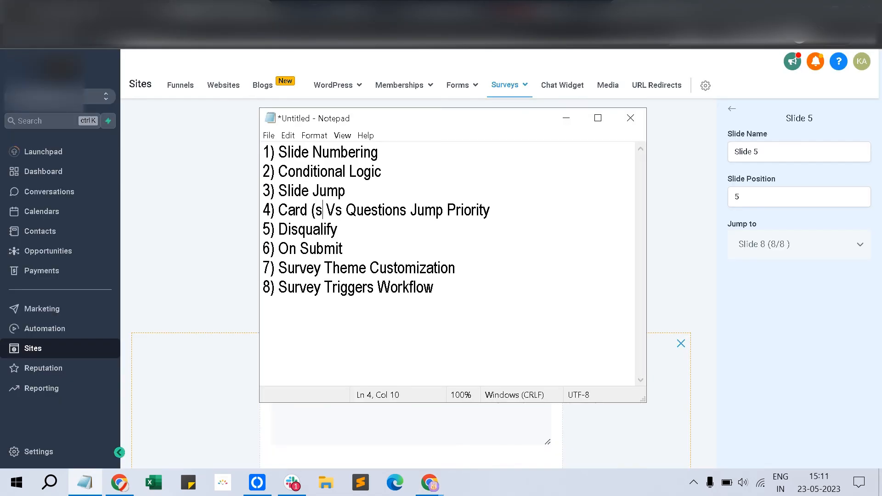
- In Notepad, complete "(slide)" after Card in item 4 and append "(treatment" to the Conditional Logic item
{"action": "type", "text": "lide) Vs Questions Jump Priority"}
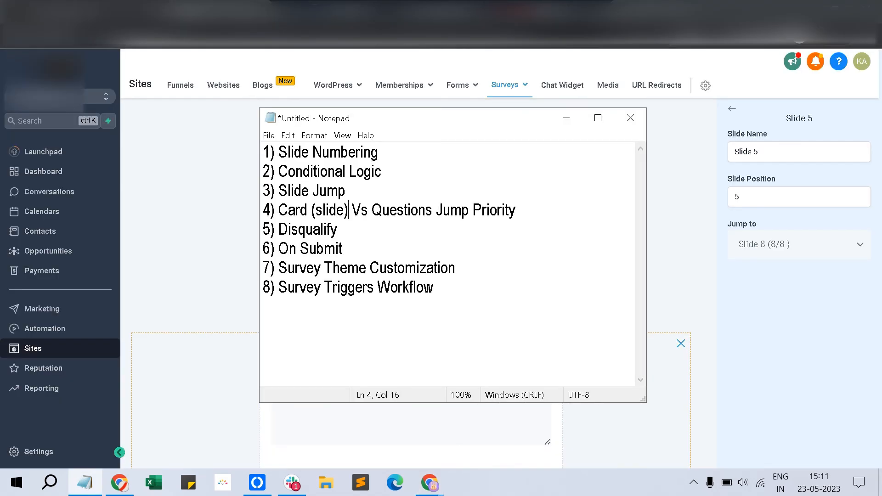
{"action": "left_click", "coordinate": [382, 172]}
{"action": "type", "text": "(treatm"}
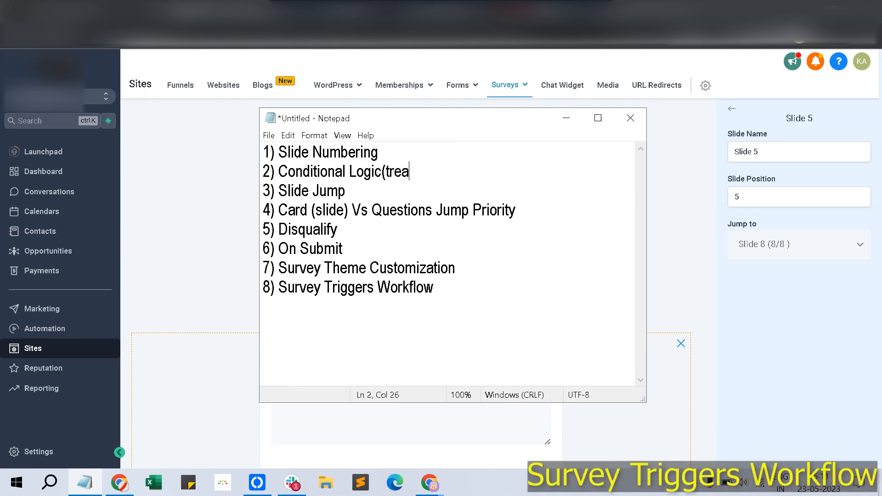
{"action": "type", "text": "ent"}
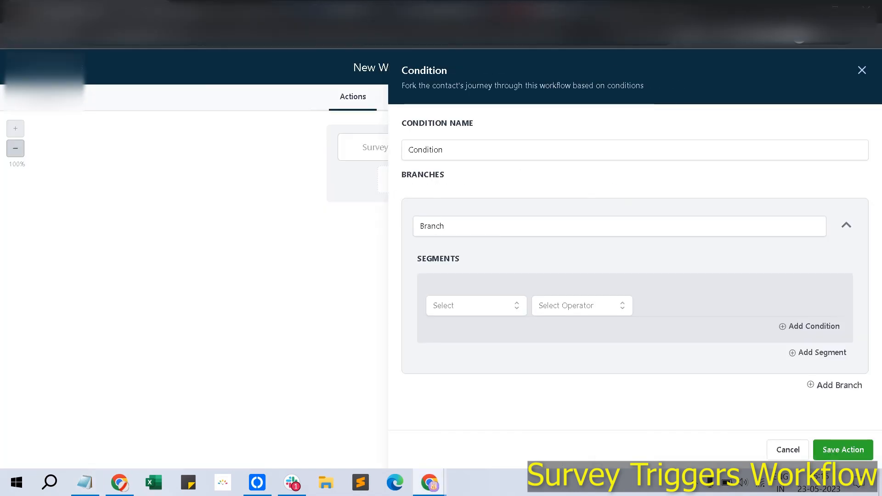
{"action": "left_click", "coordinate": [477, 306]}
{"action": "scroll", "coordinate": [469, 351], "scroll_direction": "down", "scroll_amount": 3}
{"action": "scroll", "coordinate": [470, 353], "scroll_direction": "up", "scroll_amount": 3}
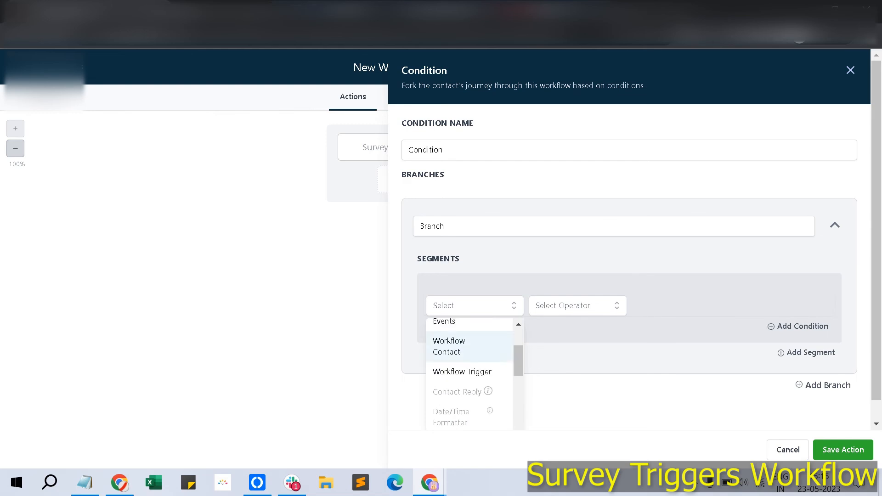
{"action": "scroll", "coordinate": [469, 395], "scroll_direction": "down", "scroll_amount": 2}
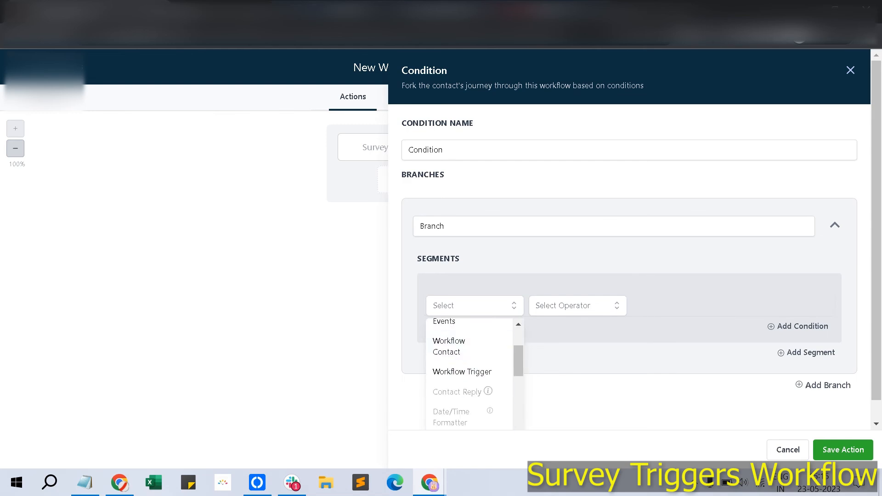
{"action": "left_click", "coordinate": [460, 370]}
{"action": "left_click", "coordinate": [588, 305]}
{"action": "left_click", "coordinate": [574, 331]}
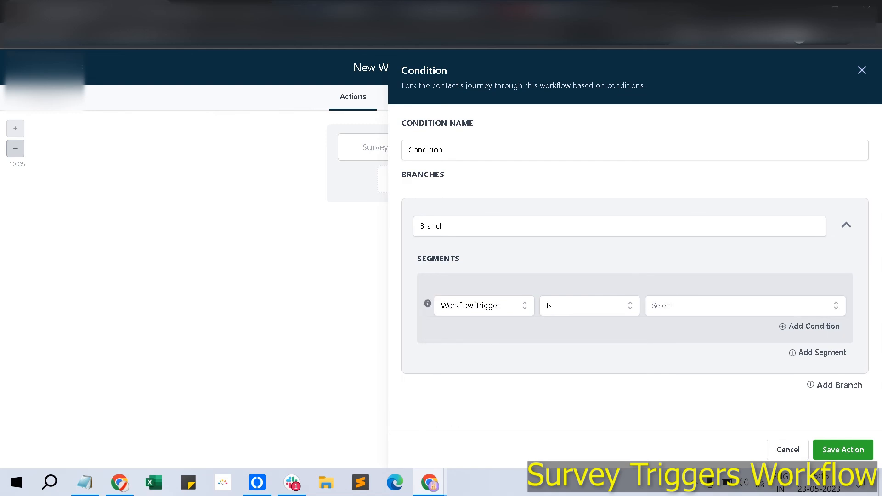
{"action": "left_click", "coordinate": [693, 305]}
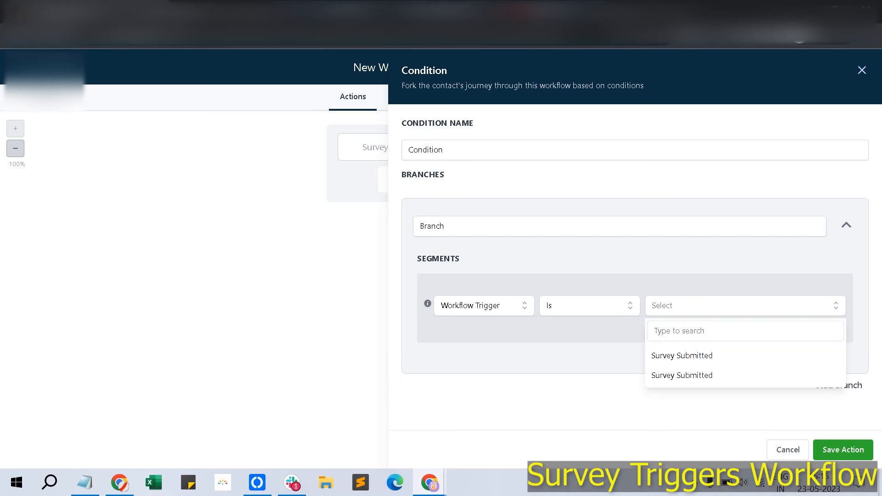
{"action": "left_click", "coordinate": [787, 450]}
- Rename the survey trigger filtered on Disqualified is true as "Survey Disqualified" and save the trigger
{"action": "left_click", "coordinate": [517, 147]}
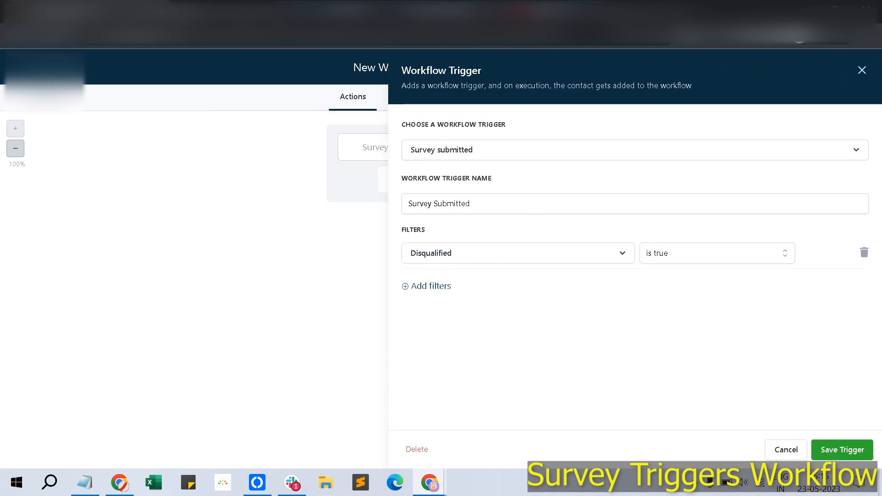
{"action": "left_click", "coordinate": [551, 150]}
{"action": "left_click", "coordinate": [551, 126]}
{"action": "left_click", "coordinate": [551, 204]}
{"action": "key", "text": "shift+Left"}
{"action": "key", "text": "shift+Left"}
{"action": "key", "text": "shift+Left"}
{"action": "key", "text": "shift+Left"}
{"action": "key", "text": "shift+Left"}
{"action": "key", "text": "shift+Left"}
{"action": "key", "text": "shift+Left"}
{"action": "key", "text": "shift+Left"}
{"action": "key", "text": "shift+Left"}
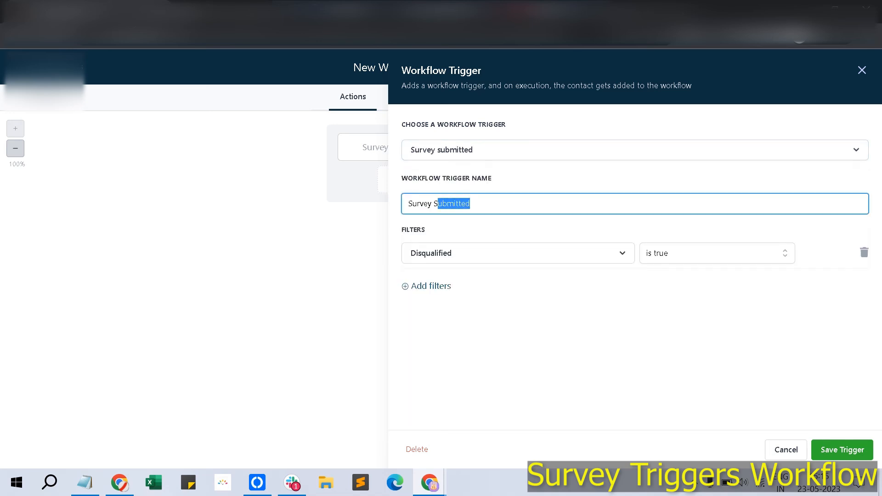
{"action": "type", "text": "Disqualified"}
{"action": "left_click", "coordinate": [842, 449]}
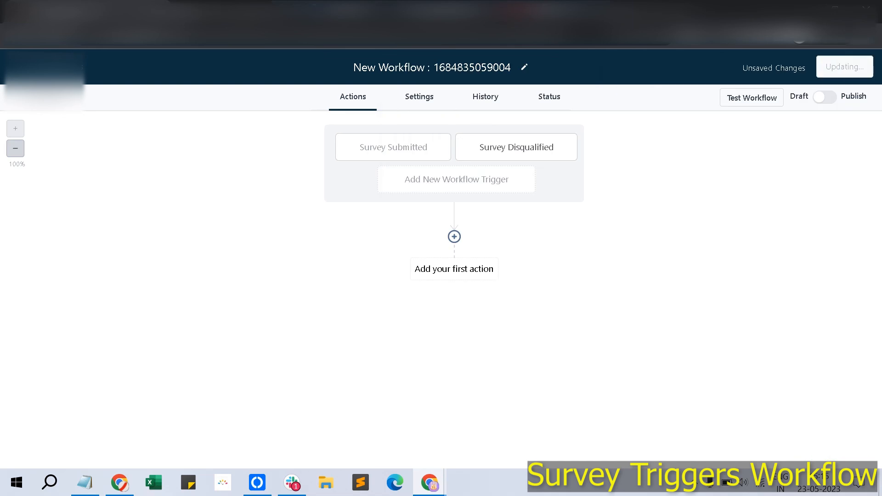
- Add an If / Else action as the first step, with a branch where Workflow Trigger is Survey Disqualified, and save it
{"action": "left_click", "coordinate": [454, 236]}
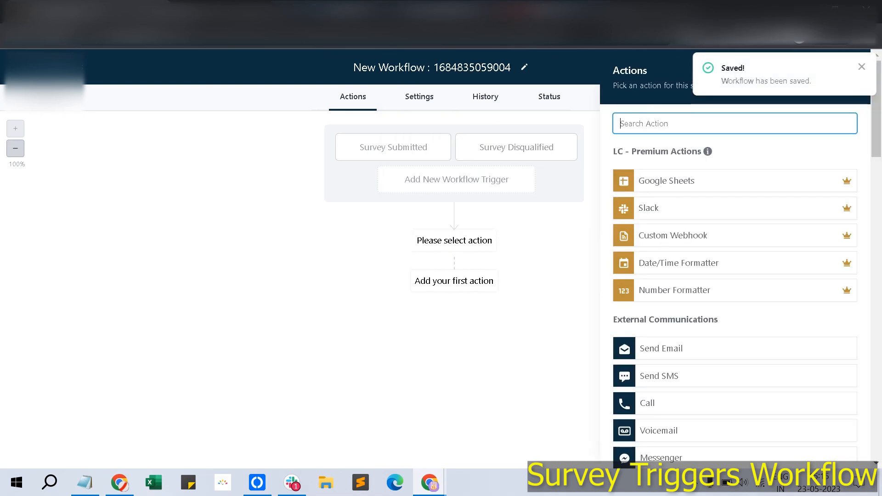
{"action": "type", "text": "if"}
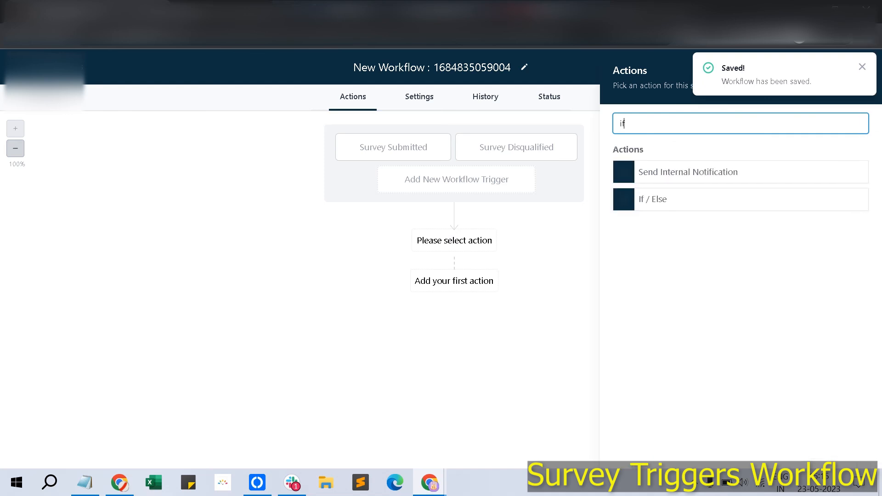
{"action": "left_click", "coordinate": [653, 199]}
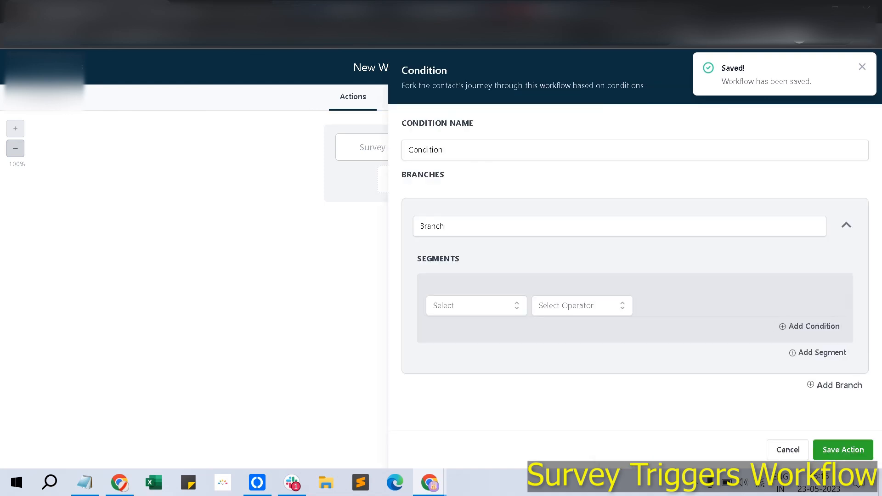
{"action": "left_click", "coordinate": [476, 306]}
{"action": "scroll", "coordinate": [470, 350], "scroll_direction": "down", "scroll_amount": 1}
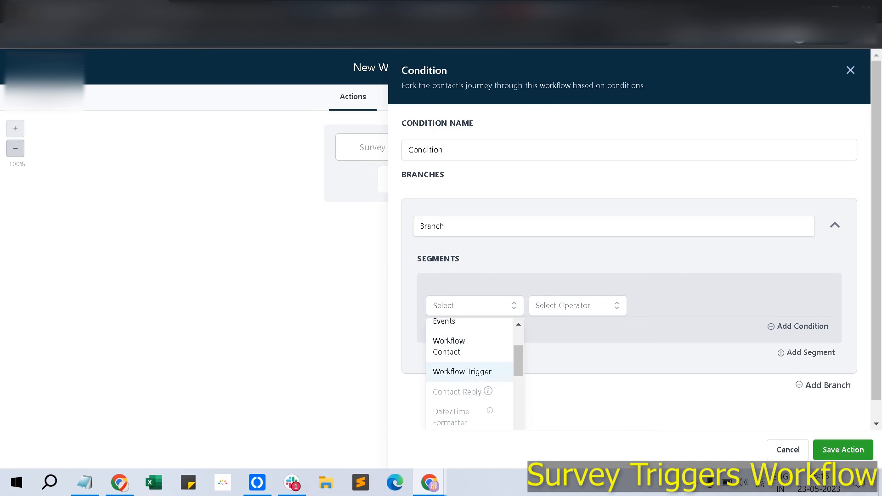
{"action": "left_click", "coordinate": [462, 371]}
{"action": "left_click", "coordinate": [583, 305]}
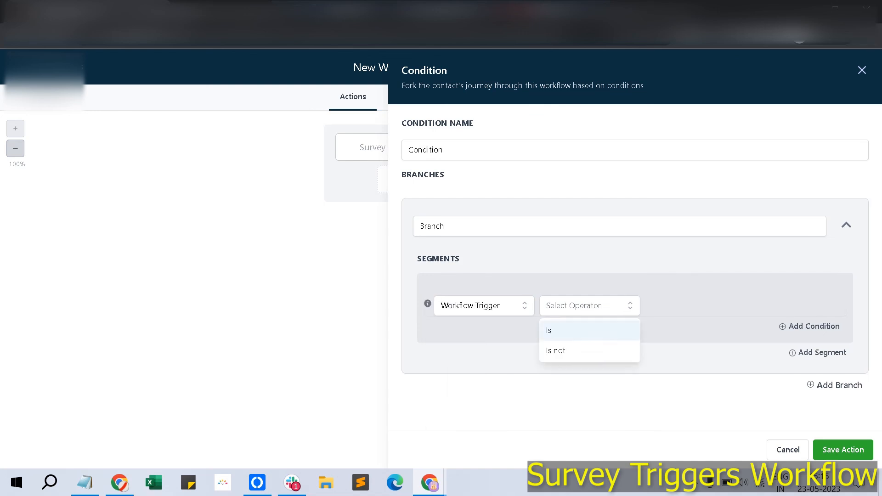
{"action": "left_click", "coordinate": [570, 331]}
{"action": "left_click", "coordinate": [688, 306]}
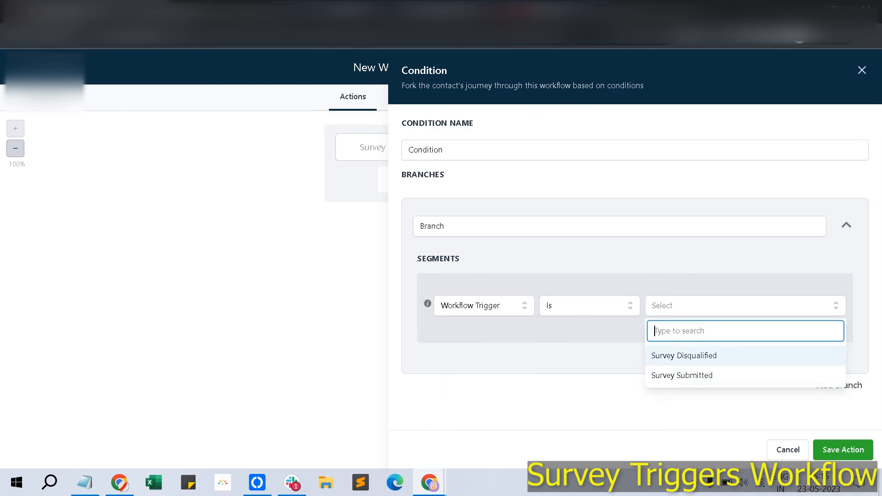
{"action": "left_click", "coordinate": [684, 355]}
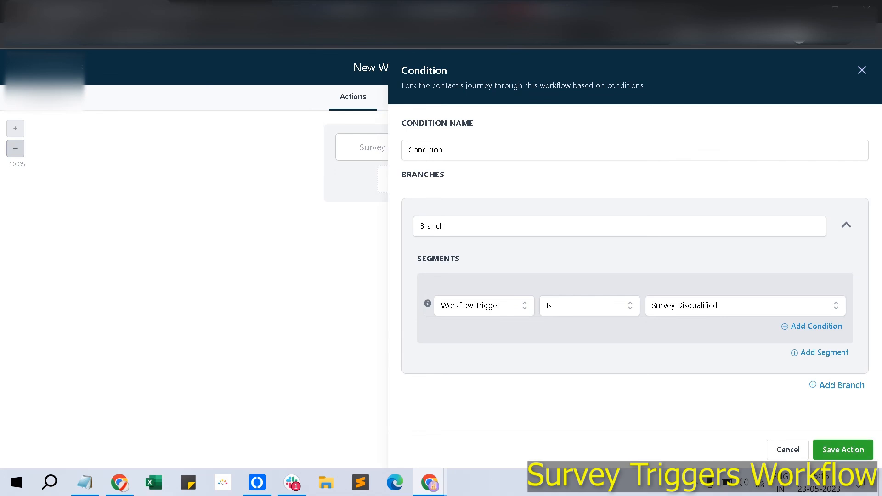
{"action": "left_click", "coordinate": [842, 449]}
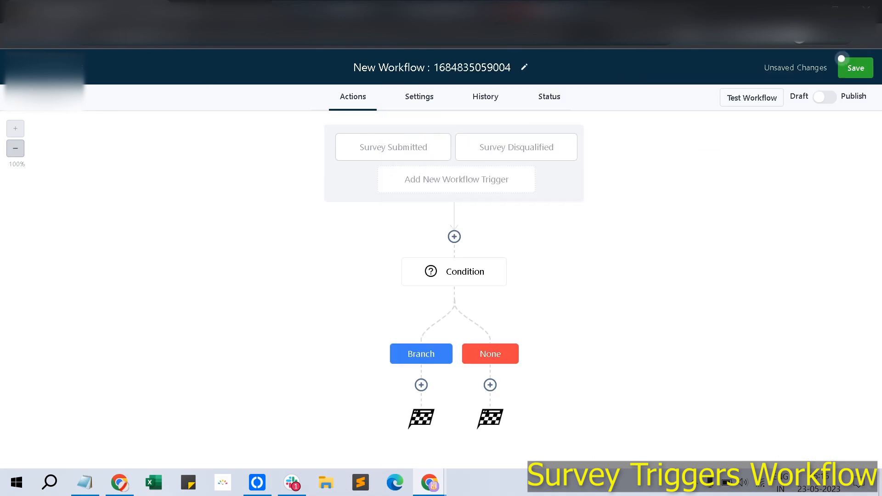
- Add a Wait action under the disqualified branch of the condition
{"action": "left_click", "coordinate": [421, 384]}
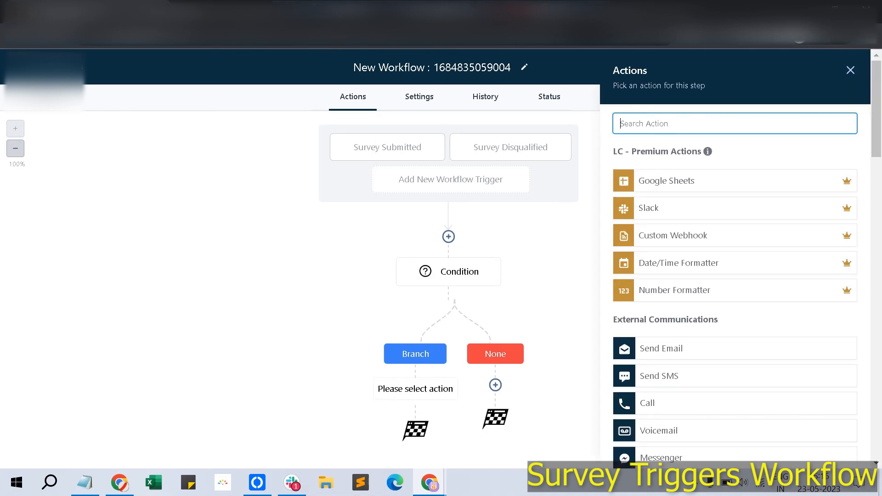
{"action": "scroll", "coordinate": [735, 276], "scroll_direction": "down", "scroll_amount": 4}
{"action": "scroll", "coordinate": [734, 276], "scroll_direction": "up", "scroll_amount": 3}
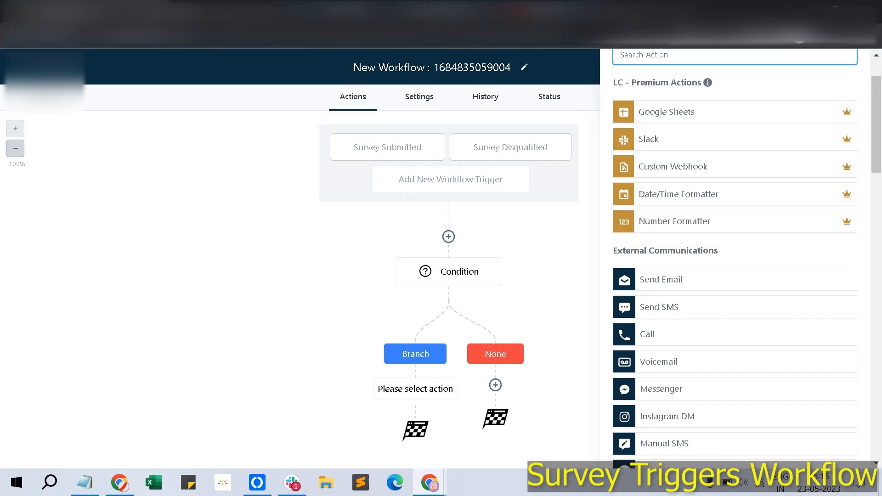
{"action": "type", "text": "wai"}
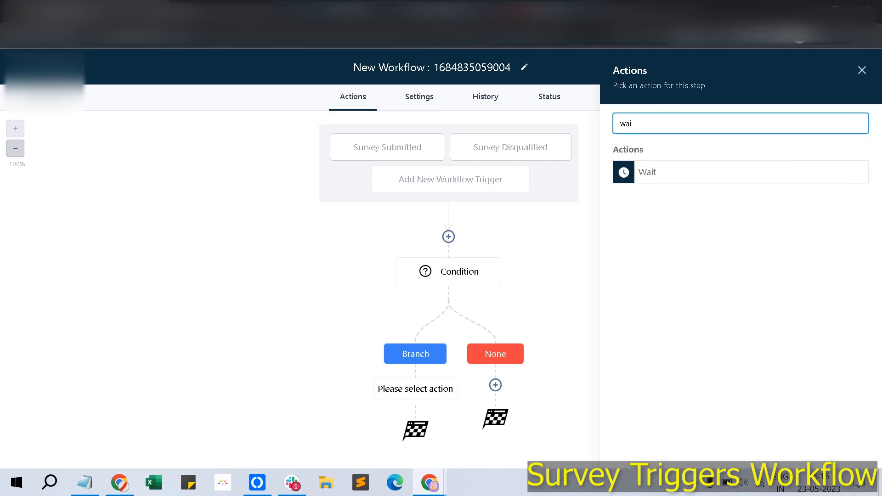
{"action": "left_click", "coordinate": [739, 173]}
- Set the Wait action's time delay to 30 days and save the action
{"action": "double_click", "coordinate": [411, 243]}
{"action": "type", "text": "3"}
{"action": "left_click", "coordinate": [514, 243]}
{"action": "double_click", "coordinate": [410, 243]}
{"action": "type", "text": "1"}
{"action": "left_click", "coordinate": [515, 242]}
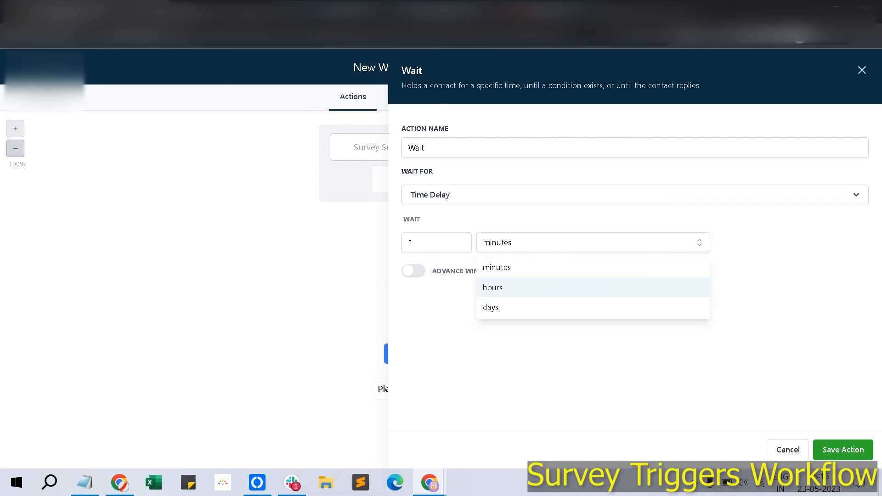
{"action": "left_click", "coordinate": [491, 308]}
{"action": "double_click", "coordinate": [410, 243]}
{"action": "type", "text": "30"}
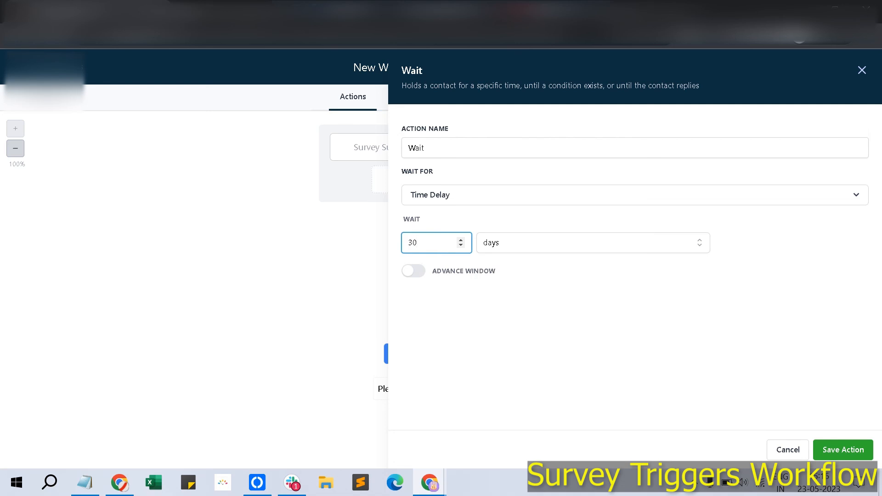
{"action": "left_click", "coordinate": [843, 449]}
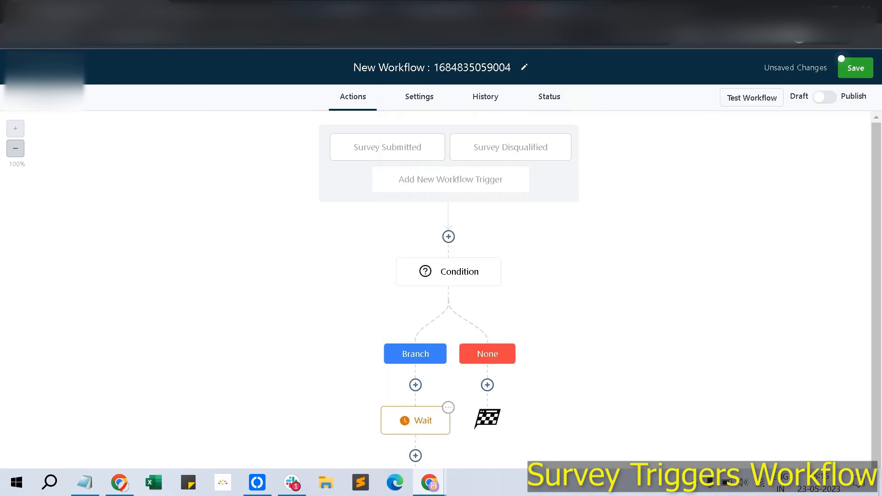
- Add a Send Email action after the Wait and begin its message with "Don't worry subscribe to our newsletter for all the"
{"action": "scroll", "coordinate": [448, 275], "scroll_direction": "down", "scroll_amount": 1}
{"action": "left_click", "coordinate": [415, 395]}
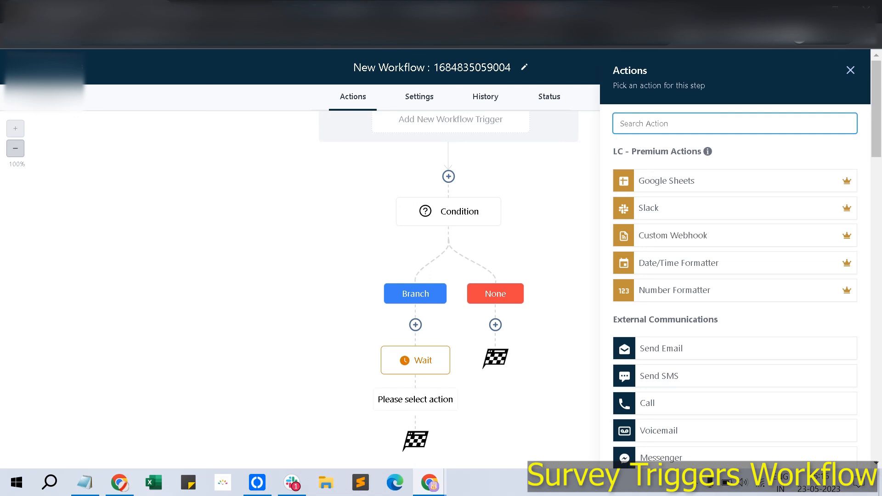
{"action": "left_click", "coordinate": [661, 349]}
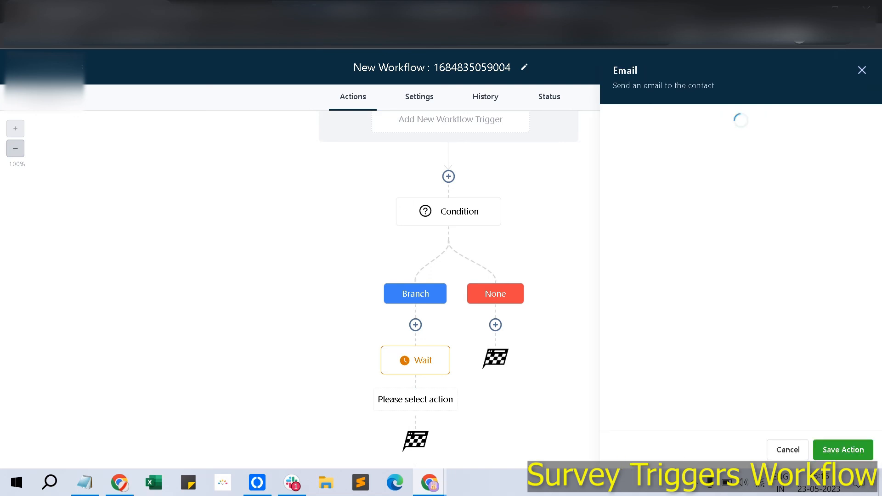
{"action": "scroll", "coordinate": [735, 257], "scroll_direction": "down", "scroll_amount": 6}
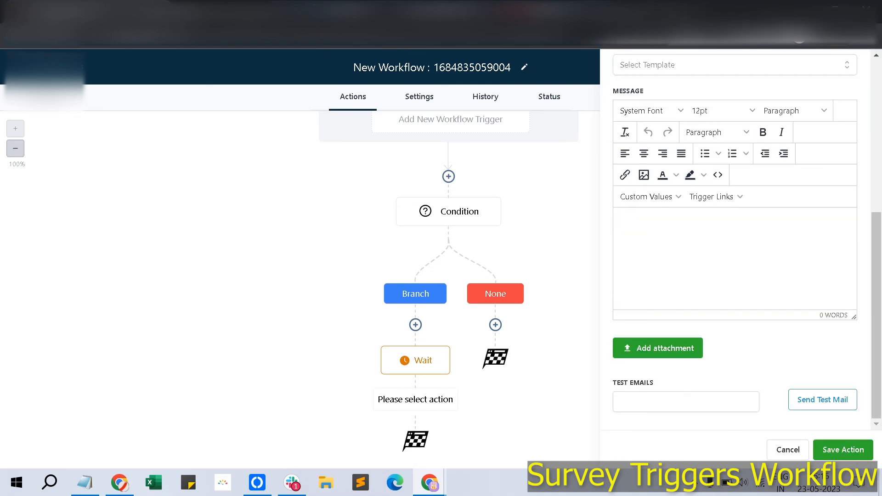
{"action": "type", "text": "Don't worry "}
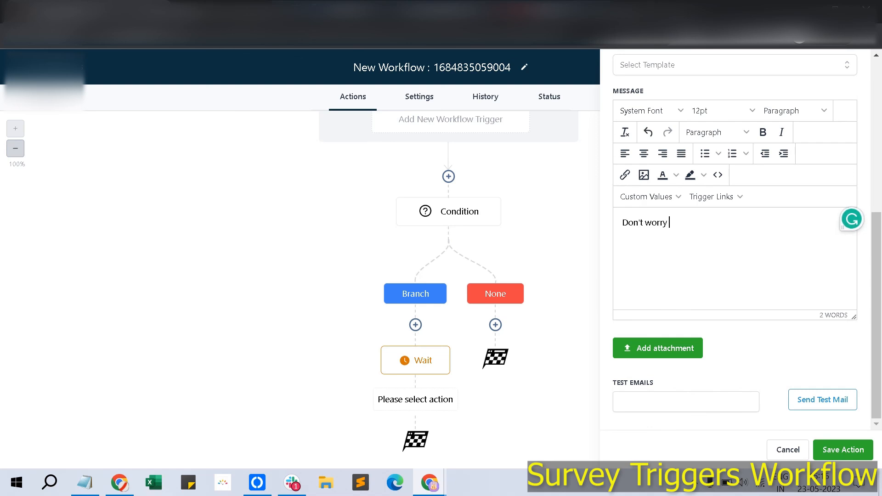
{"action": "type", "text": "subscriber"}
{"action": "key", "text": "BackSpace"}
{"action": "type", "text": "to our newslettr for"}
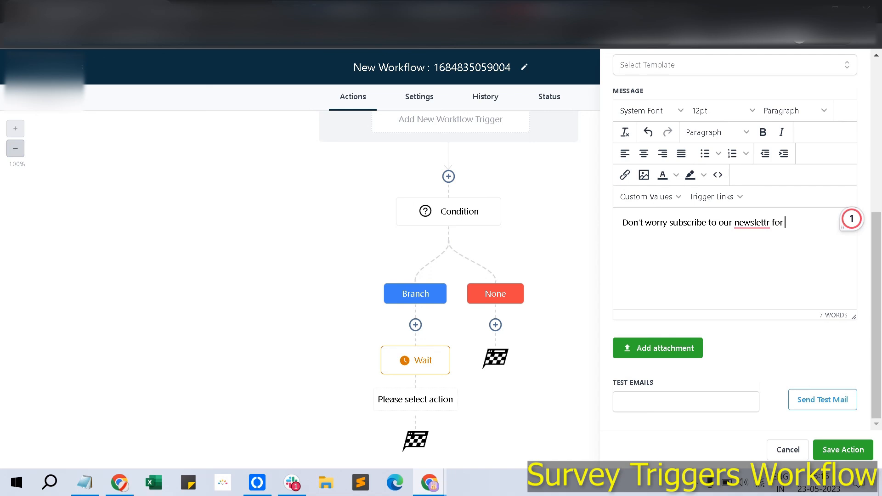
{"action": "key", "text": "BackSpace"}
{"action": "key", "text": "BackSpace"}
{"action": "key", "text": "BackSpace"}
{"action": "key", "text": "BackSpace"}
{"action": "type", "text": "er for all the u"}
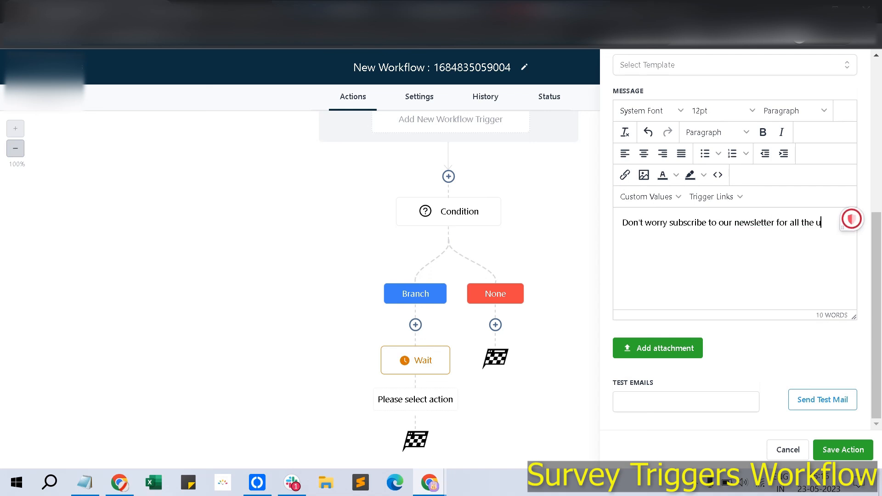
- Complete the email message with "updated happening with lip treatment. We look forward to serve you once you turn 18."
{"action": "type", "text": "pdated happening with botox tr"}
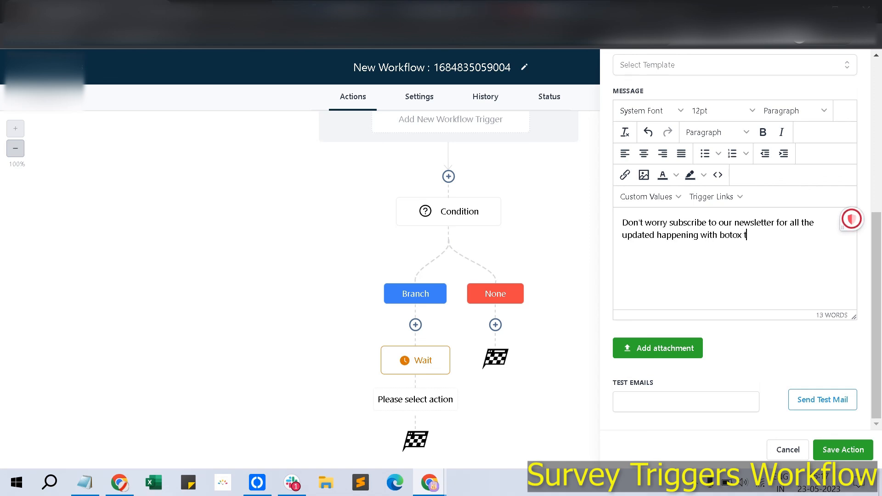
{"action": "key", "text": "BackSpace"}
{"action": "key", "text": "BackSpace"}
{"action": "key", "text": "BackSpace"}
{"action": "key", "text": "BackSpace"}
{"action": "key", "text": "BackSpace"}
{"action": "key", "text": "BackSpace"}
{"action": "key", "text": "BackSpace"}
{"action": "key", "text": "BackSpace"}
{"action": "type", "text": "lip treatment. We look forward to serve you once yo u"}
{"action": "key", "text": "BackSpace"}
{"action": "key", "text": "BackSpace"}
{"action": "type", "text": "u turn 19"}
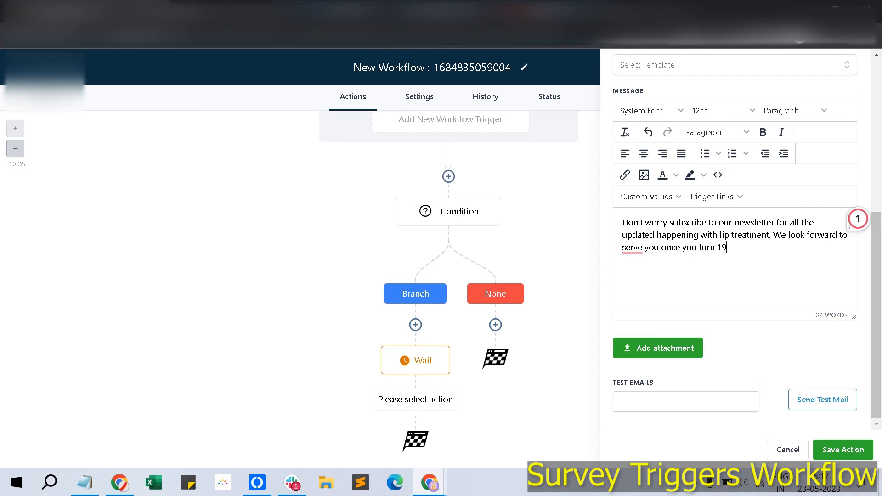
{"action": "key", "text": "BackSpace"}
{"action": "type", "text": "8."}
- Try to save the email action, and enter a subject beginning with "Newsletter"
{"action": "left_click", "coordinate": [843, 450]}
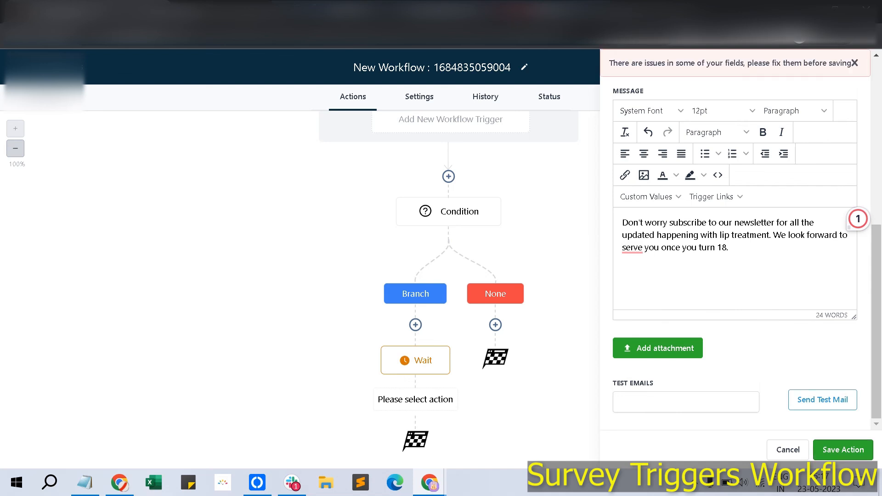
{"action": "left_click", "coordinate": [734, 329]}
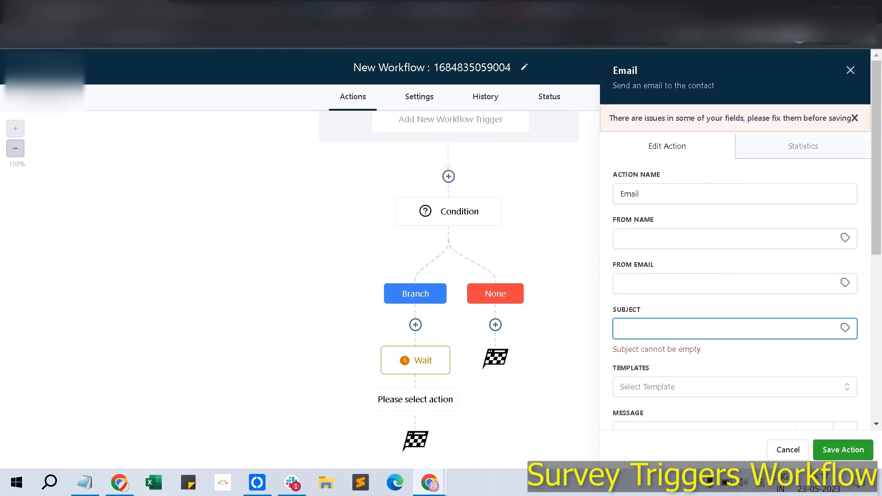
{"action": "type", "text": "Newsletter fro"}
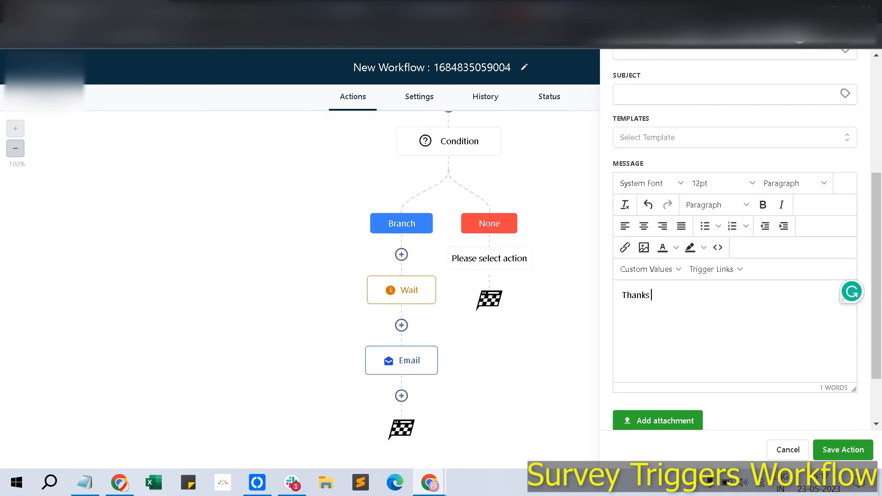
- Write the None branch's email message as "Thanks for your interest with liposuction treatment. Looking forward to serve"
{"action": "type", "text": "for your interest with b"}
{"action": "key", "text": "BackSpace"}
{"action": "type", "text": "lip"}
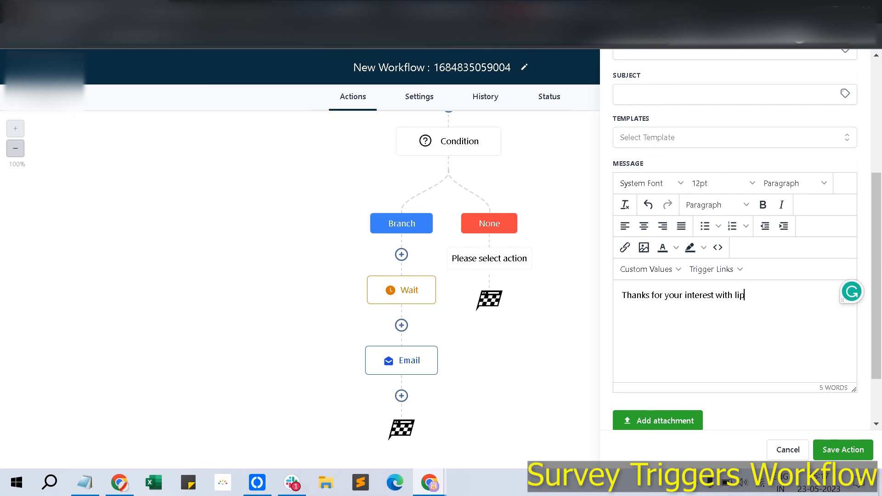
{"action": "type", "text": "osuction treatment."}
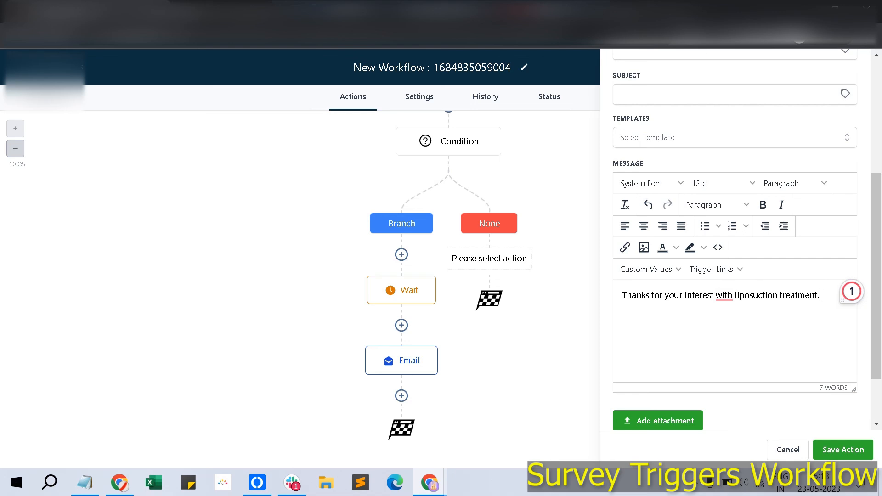
{"action": "type", "text": "Looking forward to serve y"}
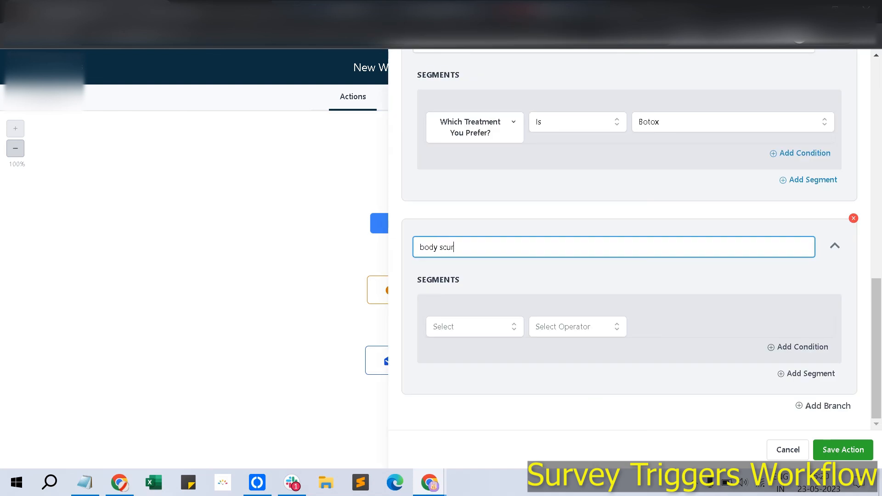
- Name the new branch below the Botox branch "body sculpting"
{"action": "key", "text": "BackSpace"}
{"action": "key", "text": "BackSpace"}
{"action": "key", "text": "BackSpace"}
{"action": "type", "text": "lpting"}
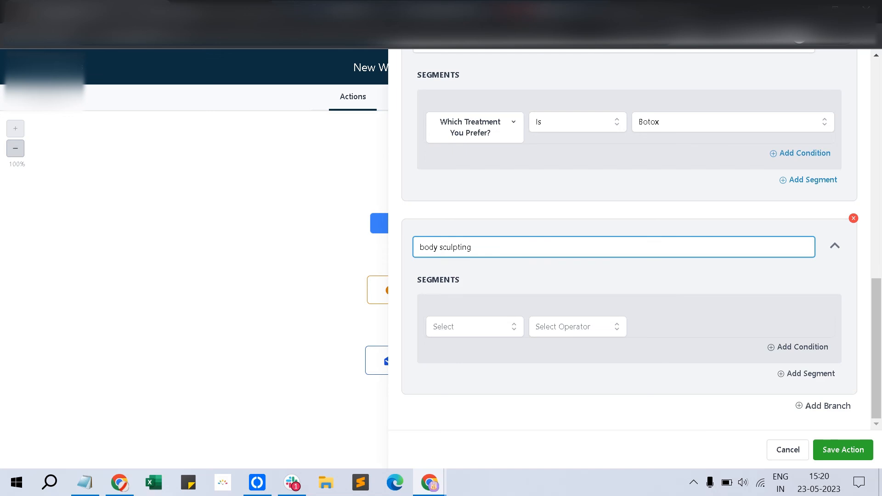
- Set the body sculpting branch's condition to Which Treatment You Prefer? is Body Sculpting, and save the condition action
{"action": "left_click", "coordinate": [474, 327]}
{"action": "scroll", "coordinate": [473, 328], "scroll_direction": "down", "scroll_amount": 1}
{"action": "left_click", "coordinate": [464, 310]}
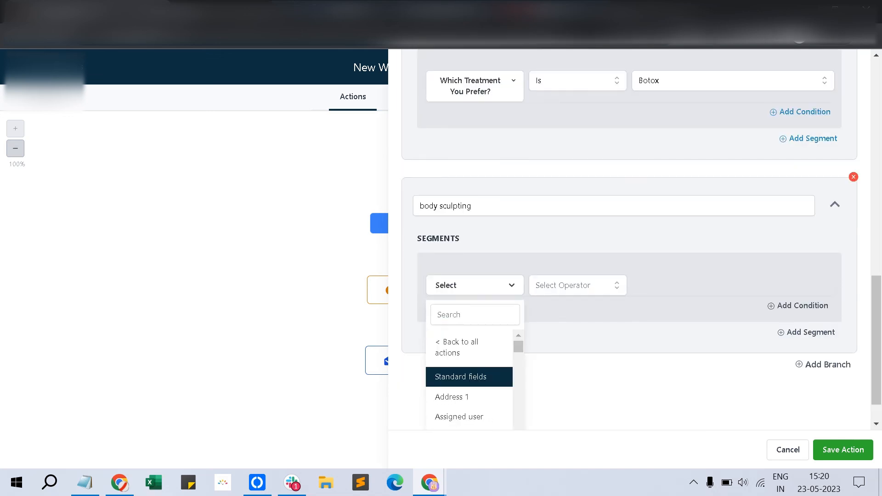
{"action": "scroll", "coordinate": [465, 311], "scroll_direction": "down", "scroll_amount": 1}
{"action": "left_click", "coordinate": [464, 274]}
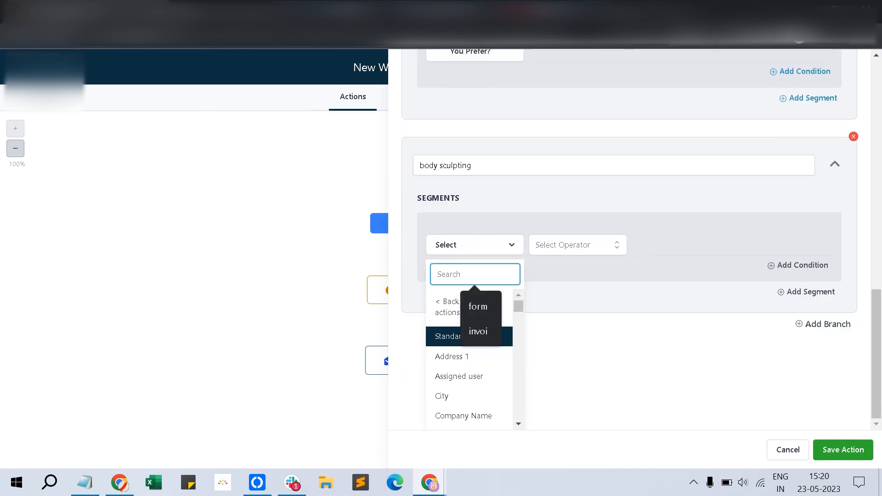
{"action": "type", "text": "treat"}
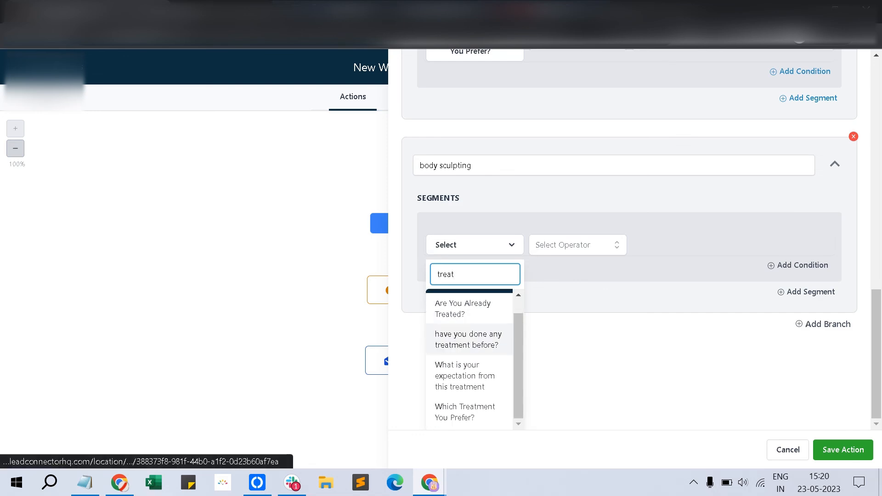
{"action": "left_click", "coordinate": [464, 412]}
{"action": "left_click", "coordinate": [577, 315]}
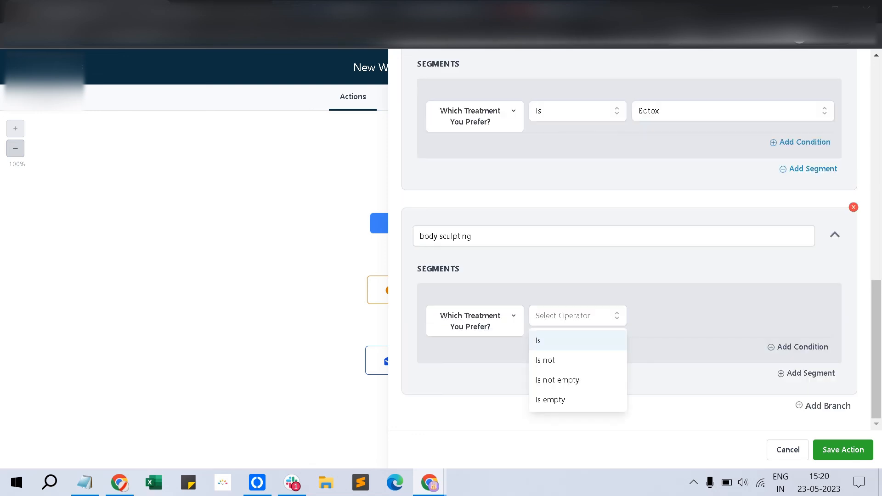
{"action": "left_click", "coordinate": [537, 340]}
{"action": "left_click", "coordinate": [733, 315]}
{"action": "left_click", "coordinate": [662, 365]}
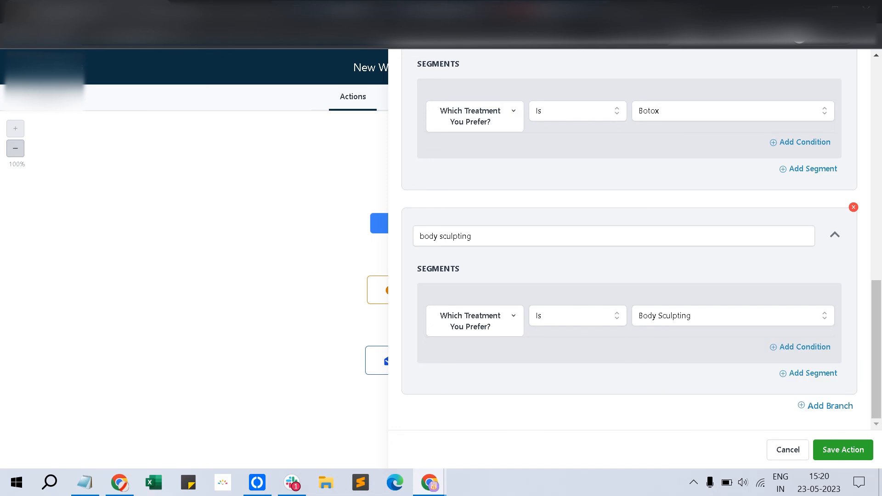
{"action": "left_click", "coordinate": [843, 450]}
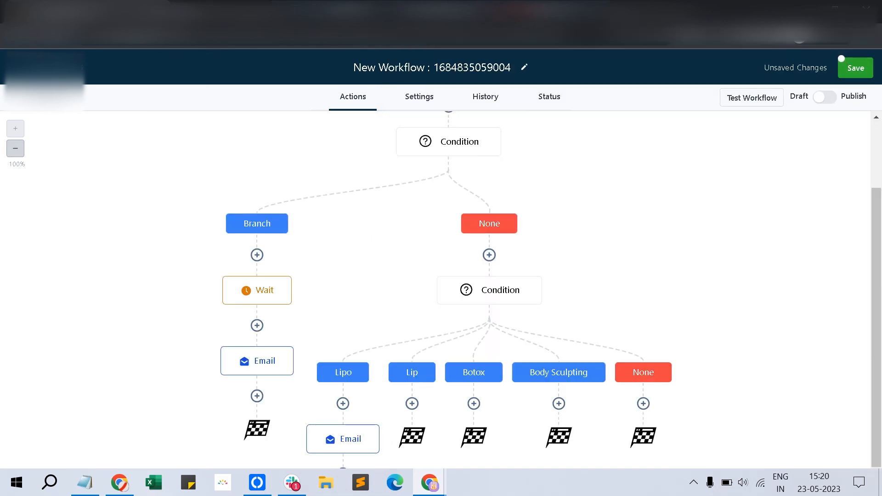
- Save the workflow, rename the first condition as "Disqualified or submitted", and save the workflow again
{"action": "left_click", "coordinate": [841, 60]}
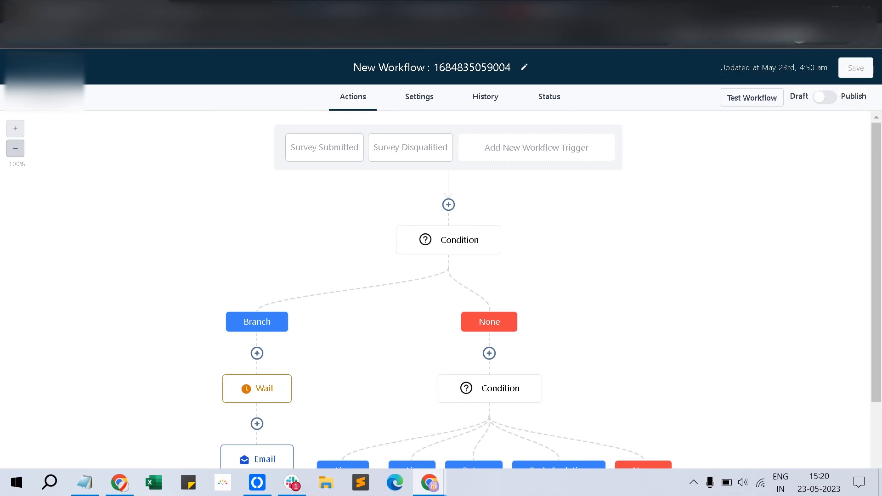
{"action": "left_click", "coordinate": [499, 227]}
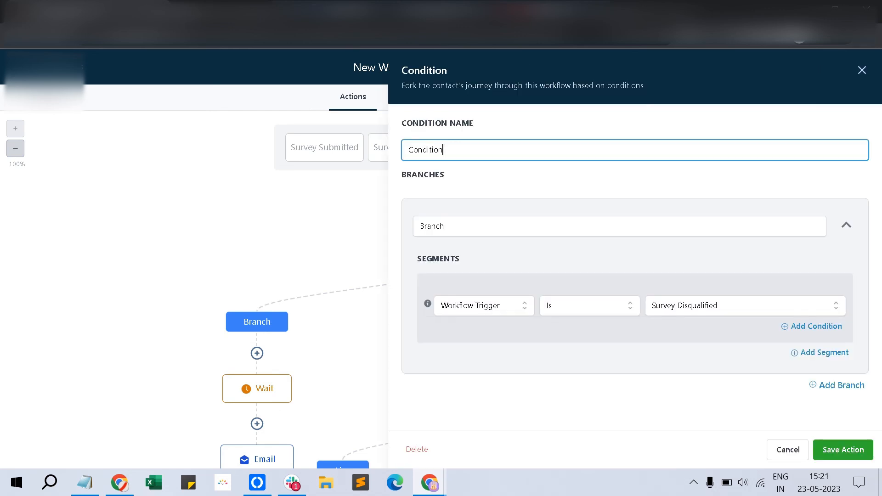
{"action": "type", "text": "Disqualified or submitted"}
{"action": "left_click", "coordinate": [843, 450]}
{"action": "left_click", "coordinate": [842, 60]}
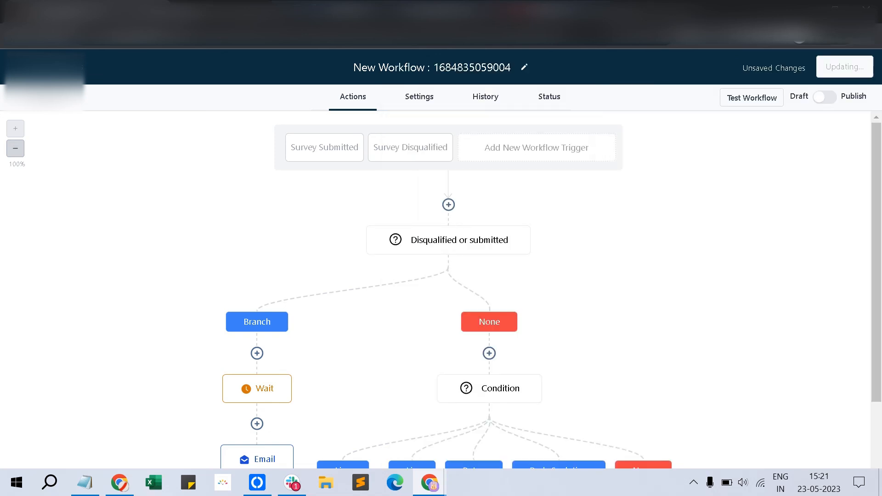
- Replace the name of the condition under the None branch with "Treatment"
{"action": "left_click", "coordinate": [538, 375]}
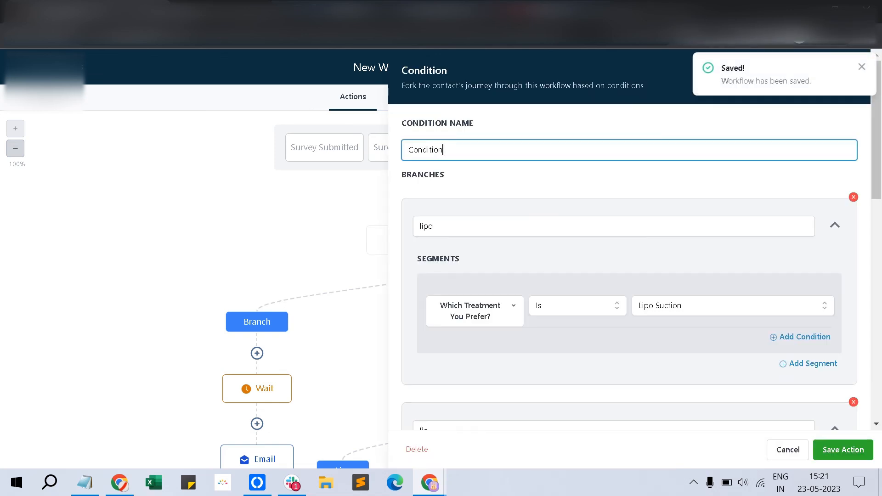
{"action": "key", "text": "ctrl+a"}
{"action": "type", "text": "T"}
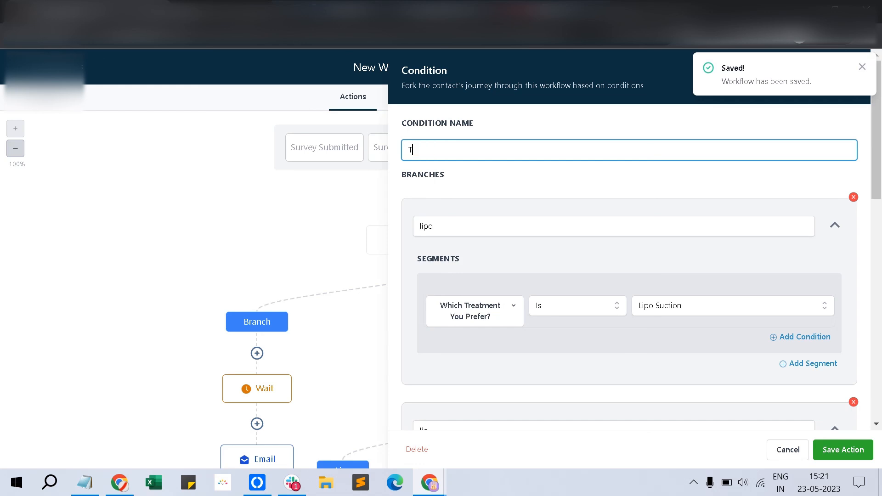
{"action": "type", "text": "reatment"}
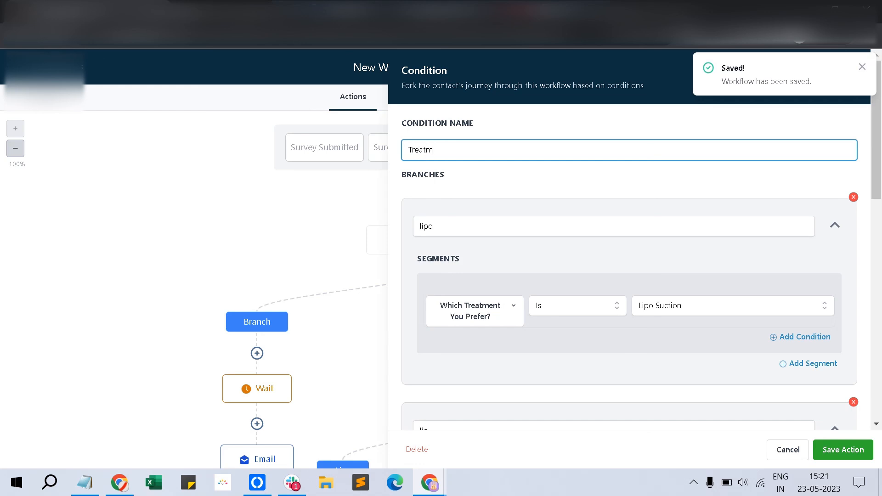